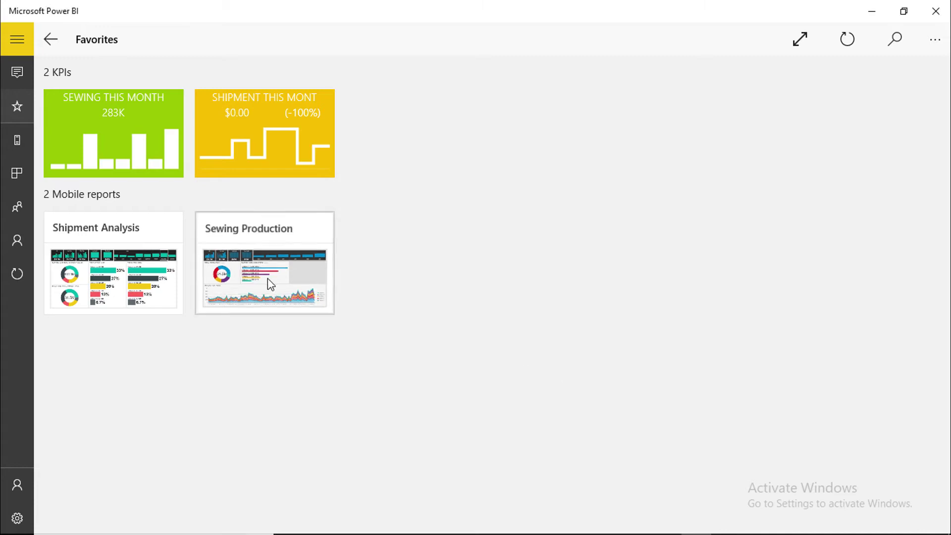
# Step: Open Sewing Production and filter it by Last Month, This Month, a day range, then This Year April–August
pyautogui.click(268, 278)
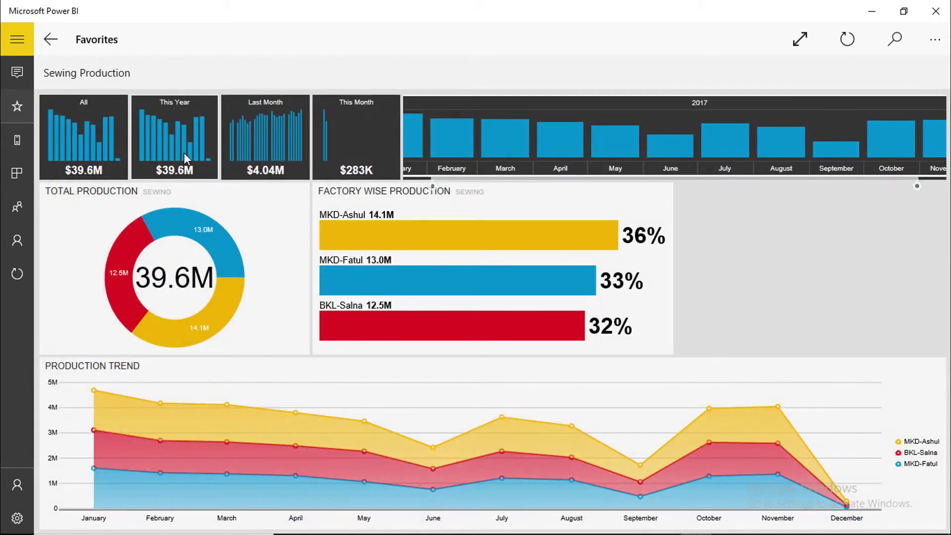
pyautogui.click(264, 156)
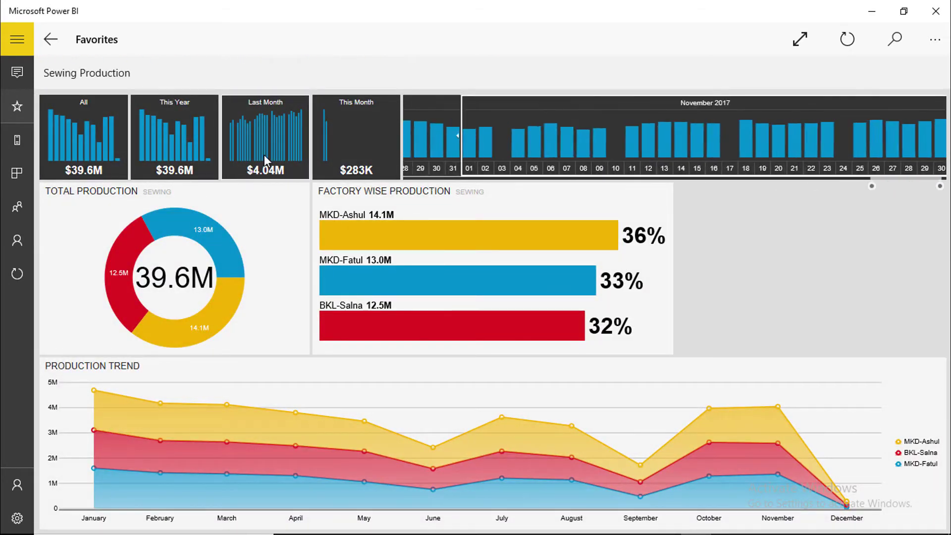
pyautogui.click(334, 154)
pyautogui.click(928, 155)
pyautogui.click(885, 146)
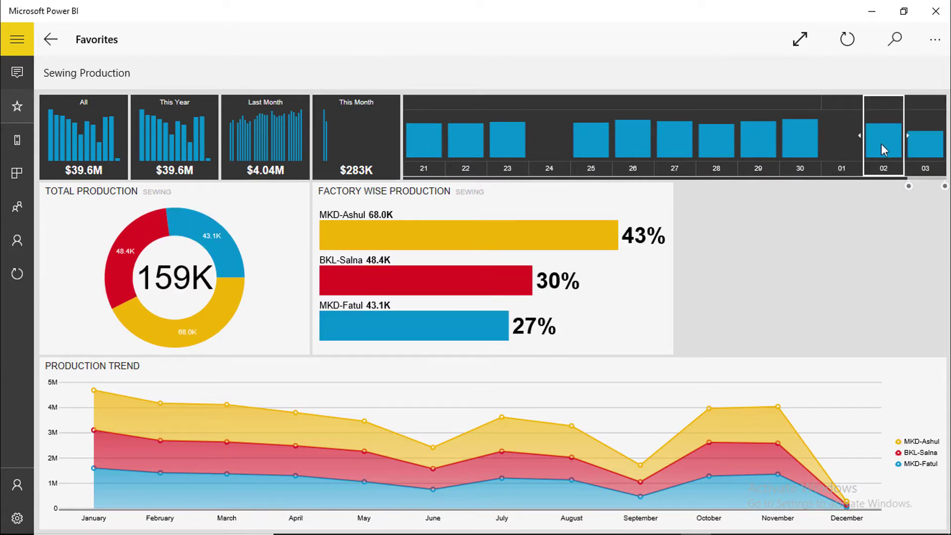
pyautogui.moveTo(862, 134); pyautogui.dragTo(571, 128)
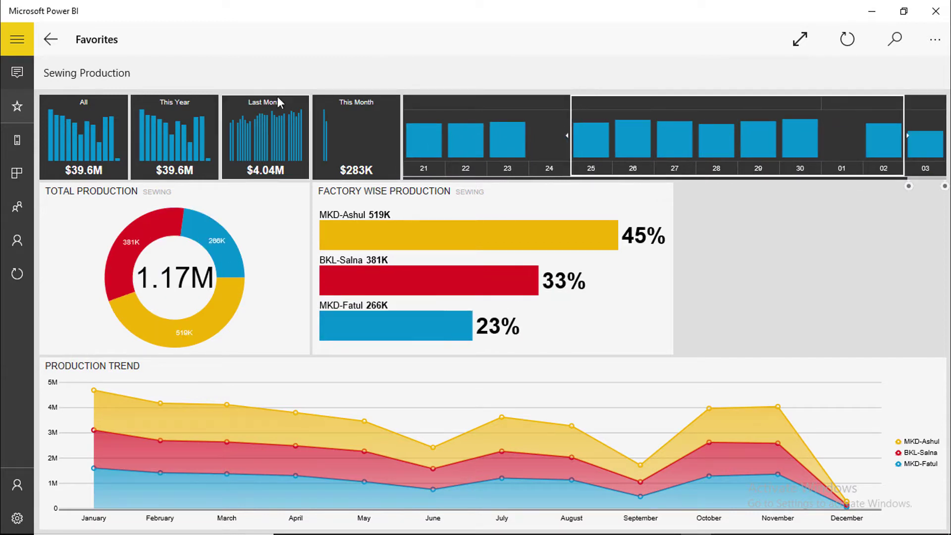
pyautogui.click(183, 149)
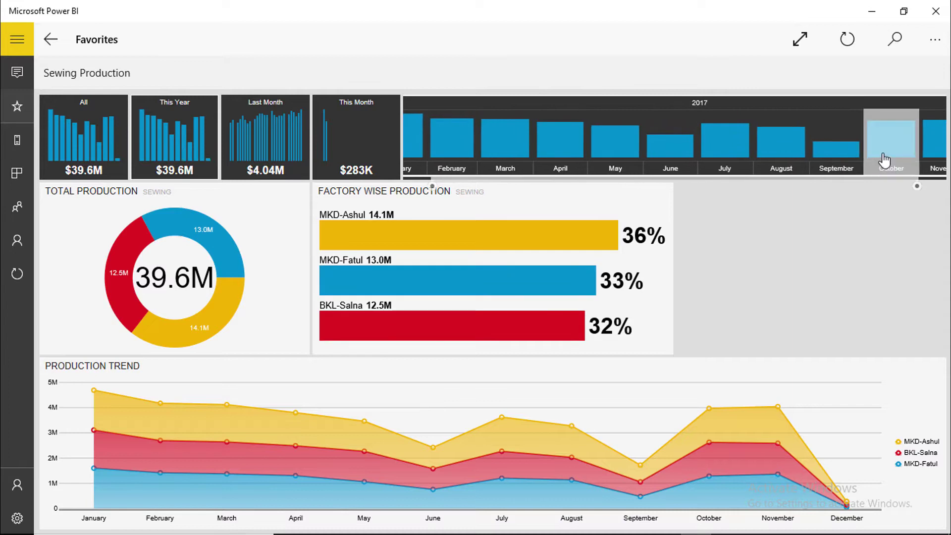
pyautogui.moveTo(777, 148); pyautogui.dragTo(557, 161)
# Step: View the total production, MKD-Ashul's value and April/July 2017 details, then expand Production Trend to full page
pyautogui.click(134, 243)
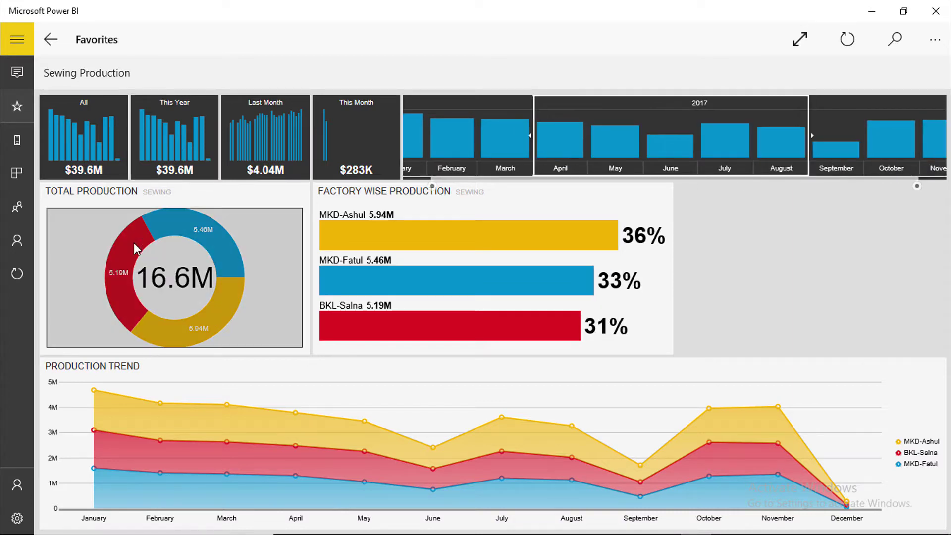
pyautogui.click(344, 223)
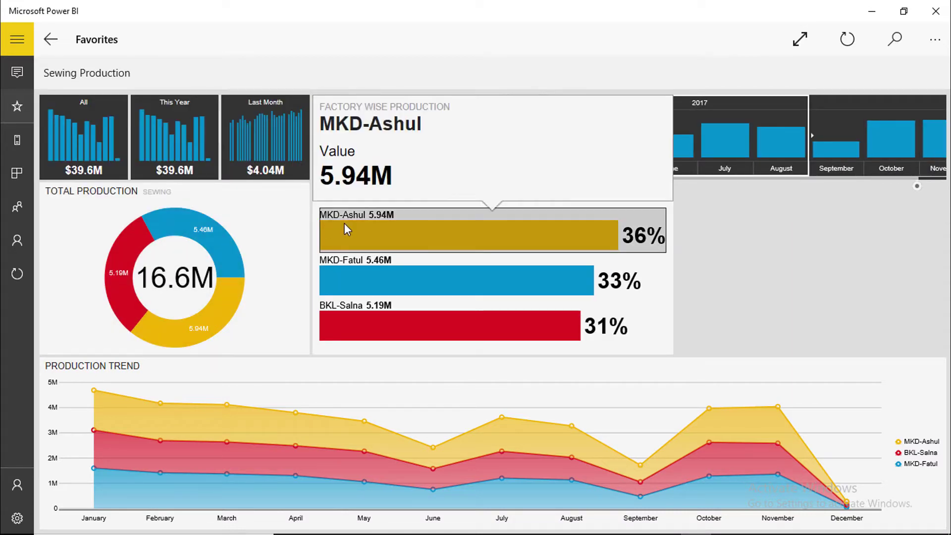
pyautogui.click(266, 480)
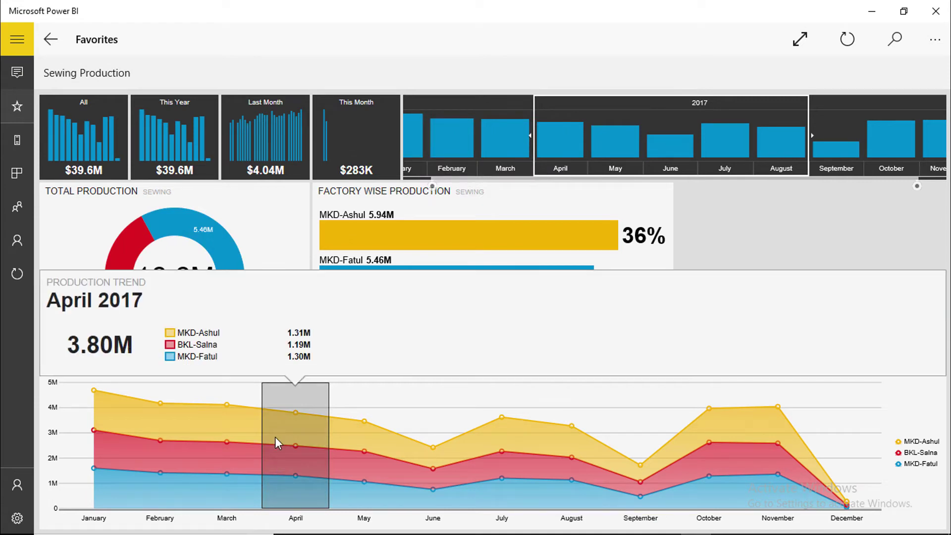
pyautogui.click(275, 437)
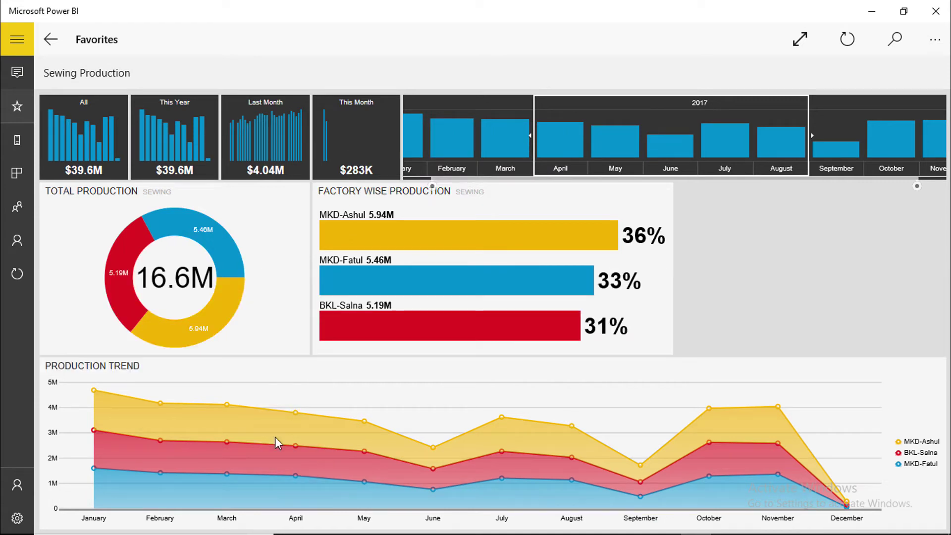
pyautogui.click(509, 451)
pyautogui.click(510, 451)
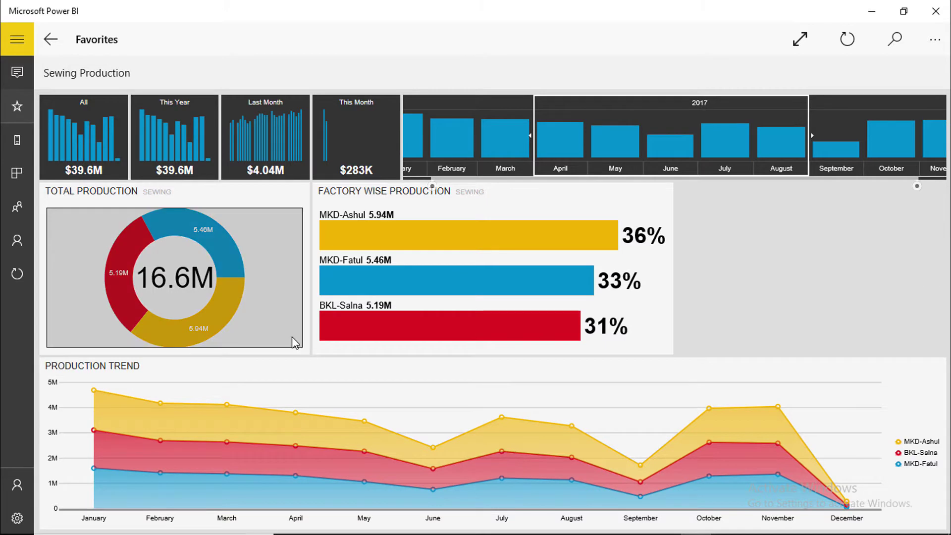
pyautogui.click(96, 370)
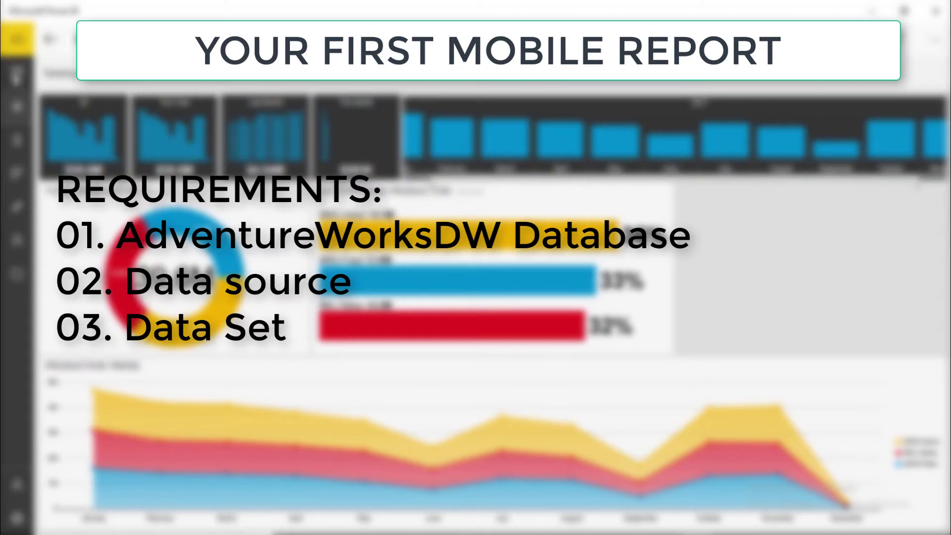
# Step: Return to Favorites and open the green SEWING THIS MONTH KPI tile
pyautogui.click(18, 114)
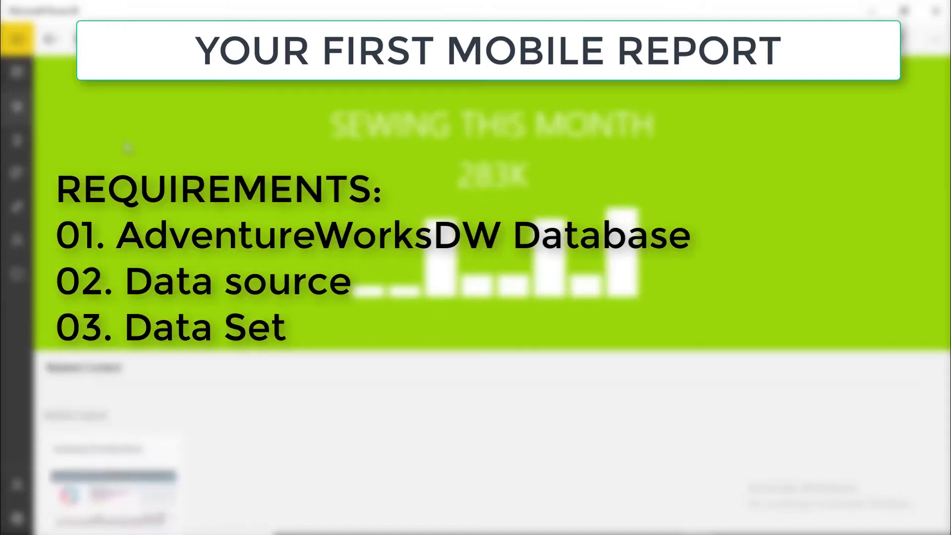
pyautogui.click(134, 157)
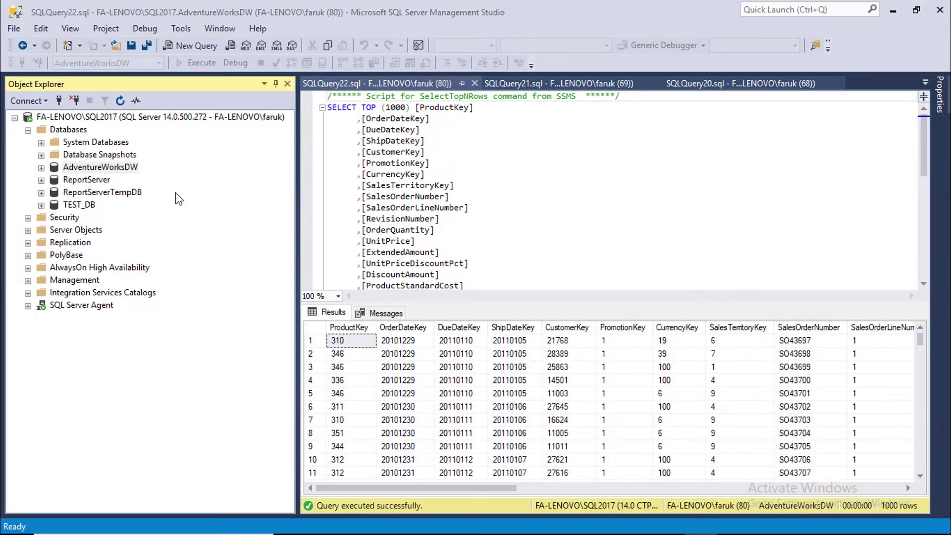
# Step: In Object Explorer, expand AdventureWorksDW's Tables and select dbo.FactInternetSales
pyautogui.click(93, 168)
pyautogui.press('F2')
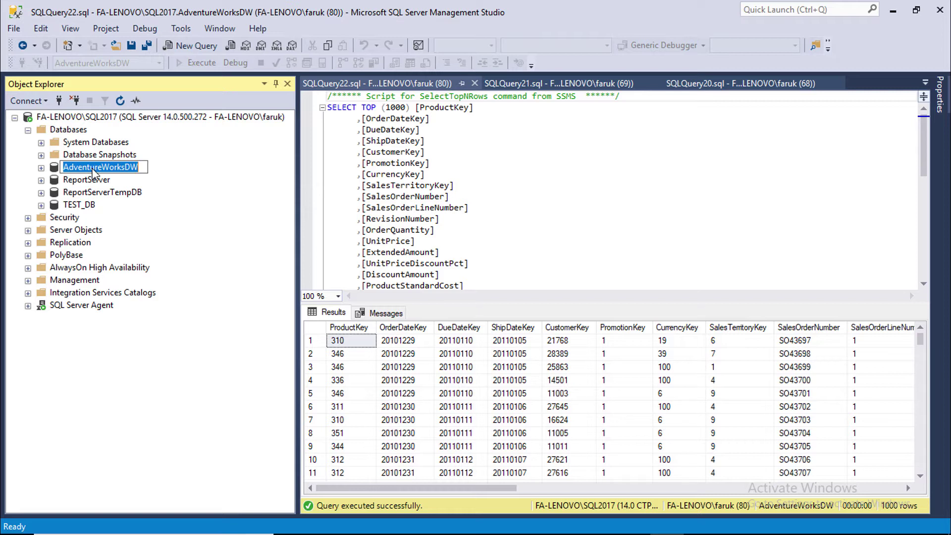
pyautogui.click(41, 167)
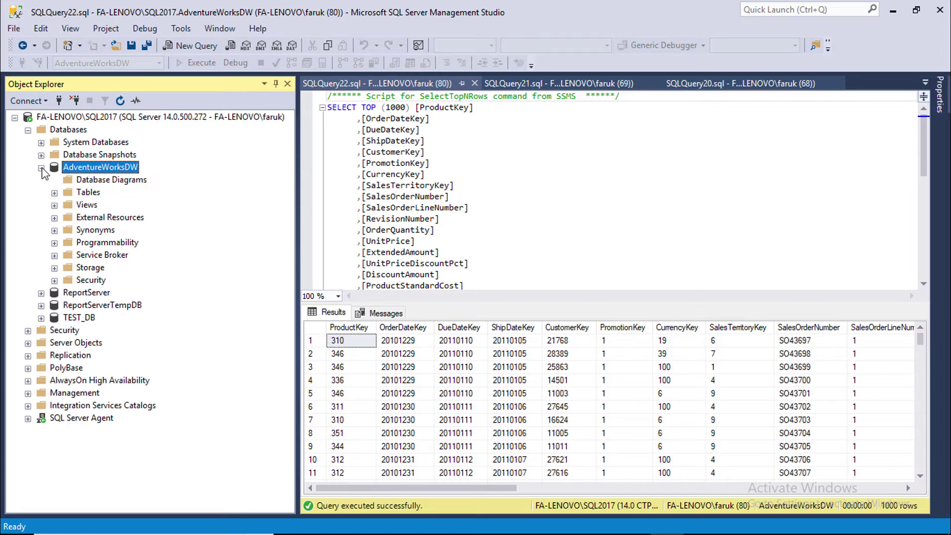
pyautogui.click(55, 194)
pyautogui.scroll(-2, 128, 321)
pyautogui.click(126, 384)
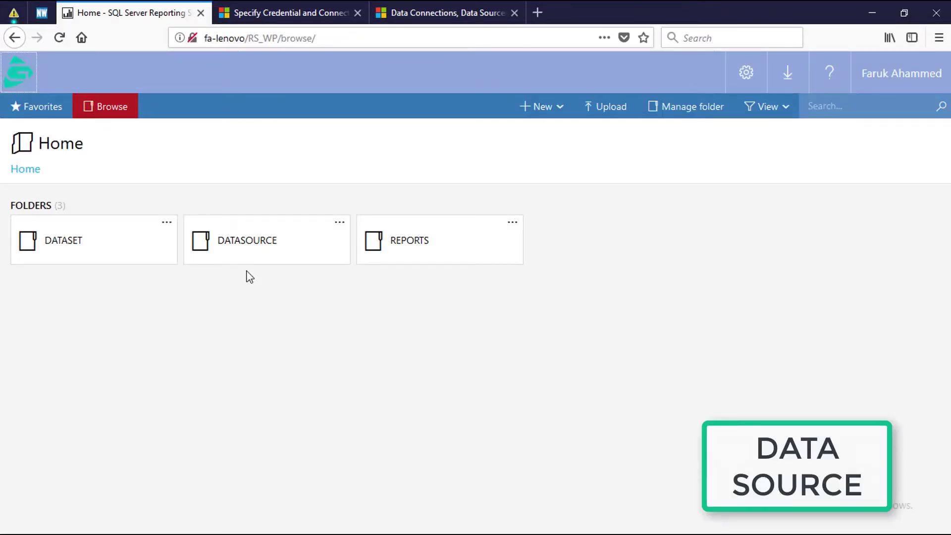
# Step: Create data source 'datasource1' in DATASOURCE, connect it to AdventureWorksDW, test the connection and save
pyautogui.click(239, 242)
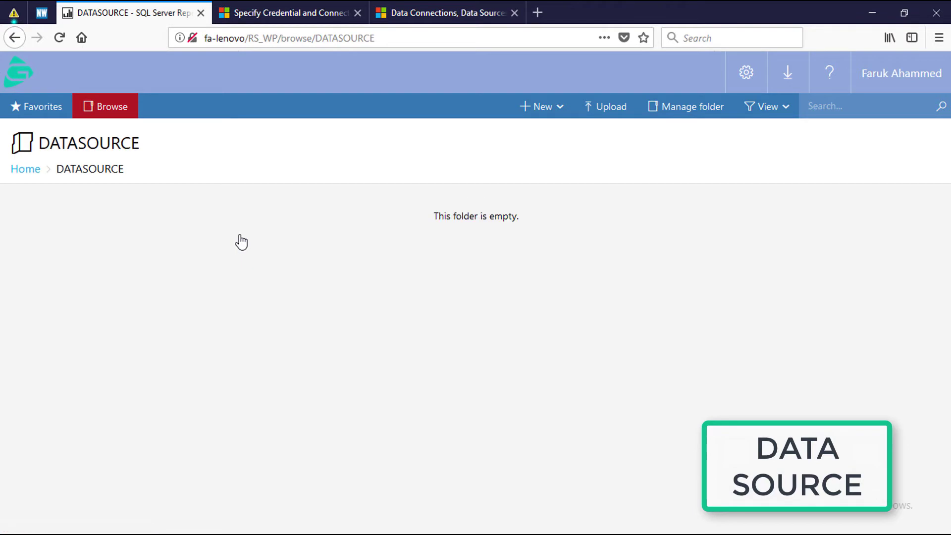
pyautogui.click(558, 108)
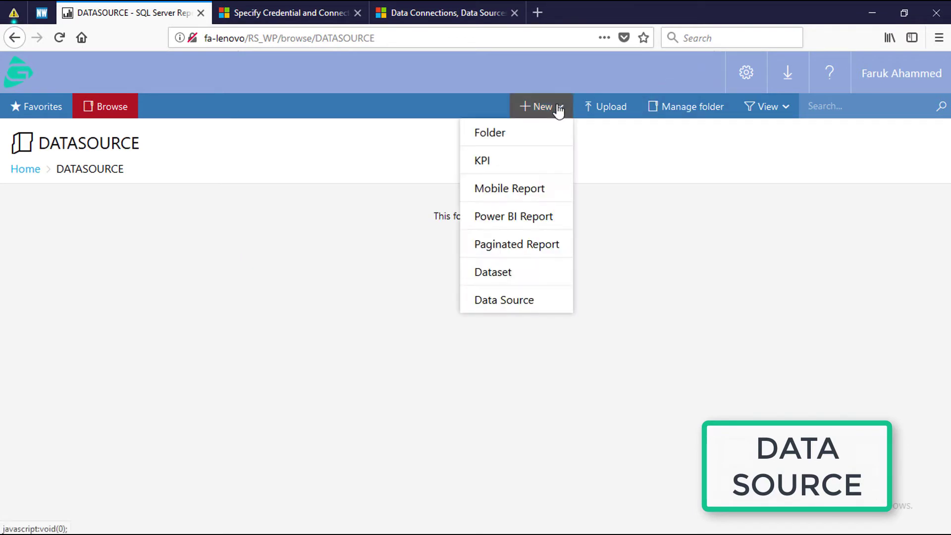
pyautogui.click(504, 309)
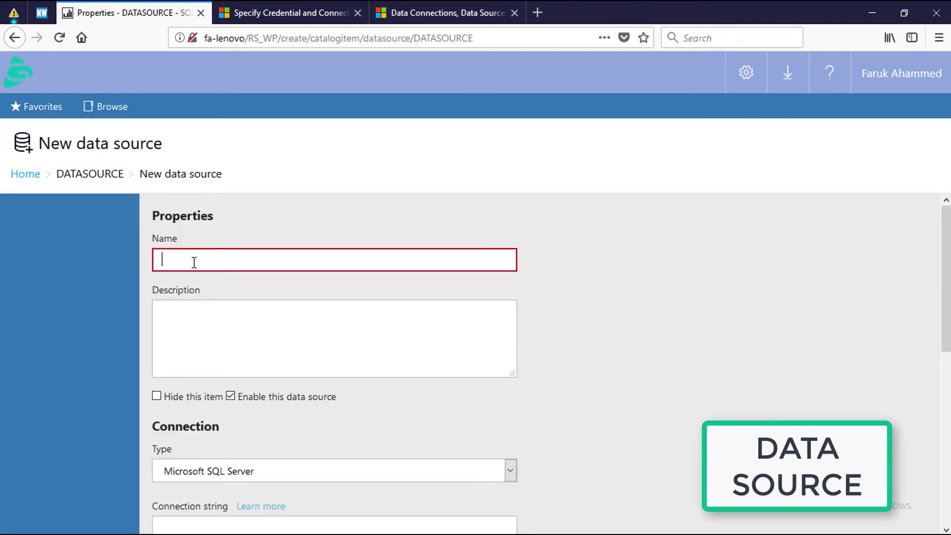
pyautogui.write('datas')
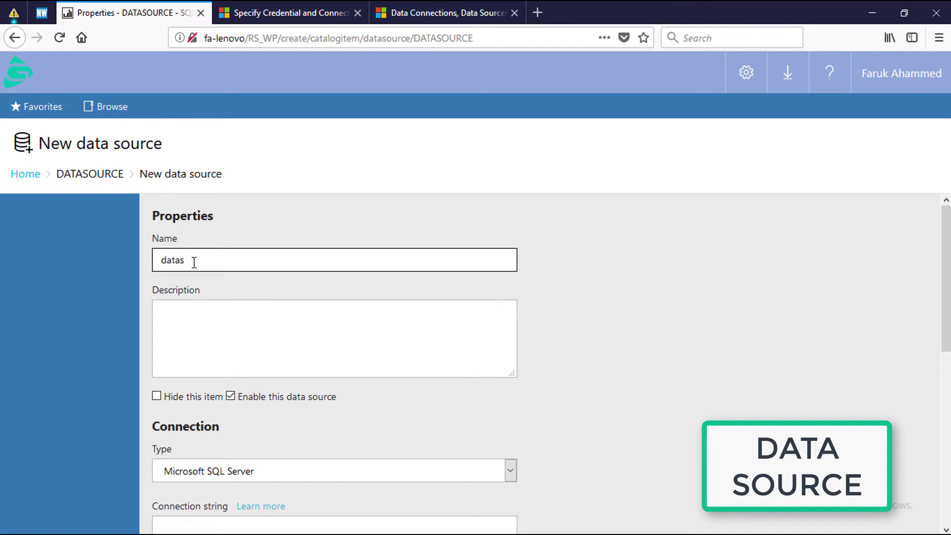
pyautogui.scroll(-3, 281, 321)
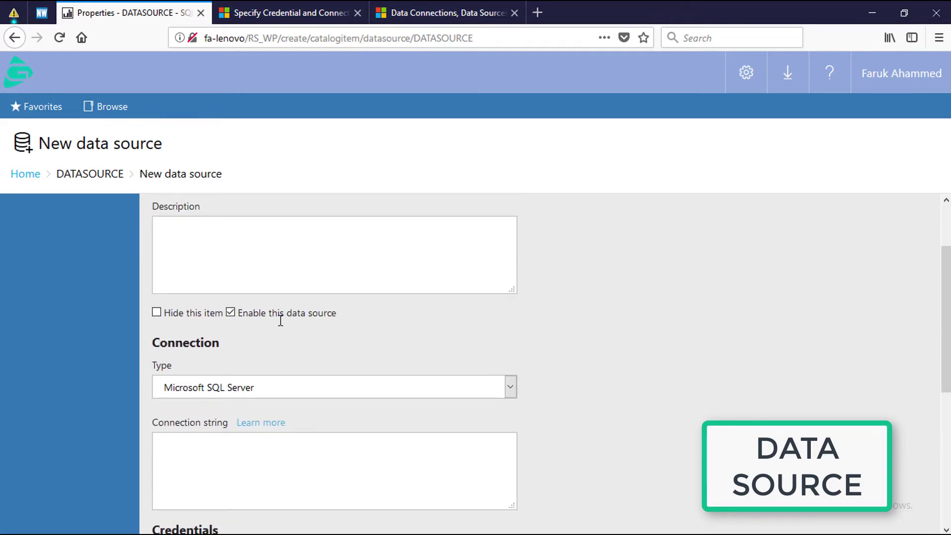
pyautogui.click(371, 390)
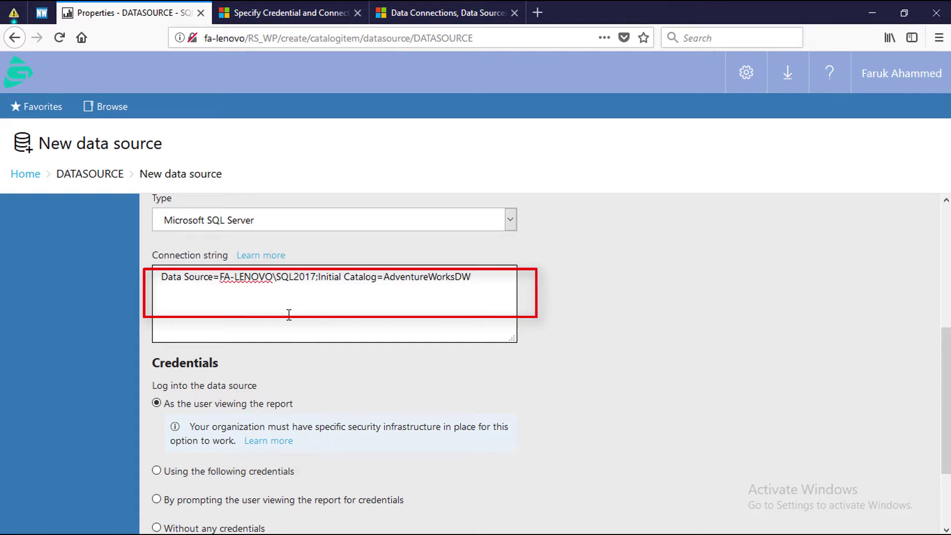
pyautogui.scroll(-3, 289, 314)
pyautogui.click(242, 460)
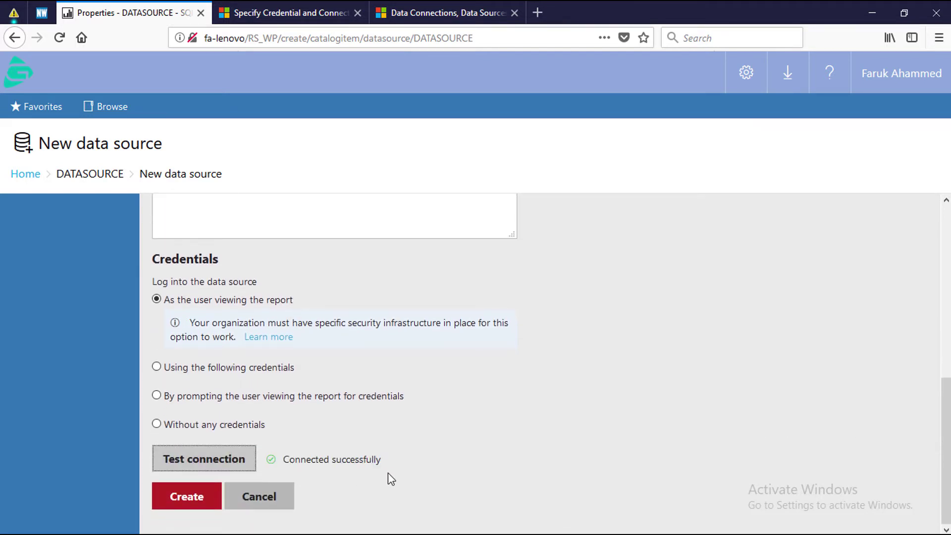
pyautogui.click(192, 503)
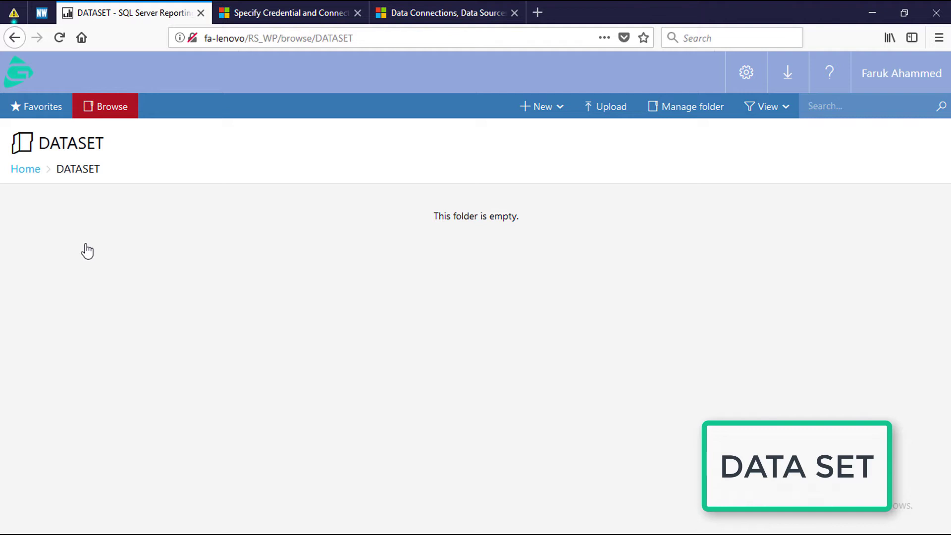
# Step: Start a new shared dataset using datasource1 from the server's DATASOURCE folder as its connection
pyautogui.click(562, 108)
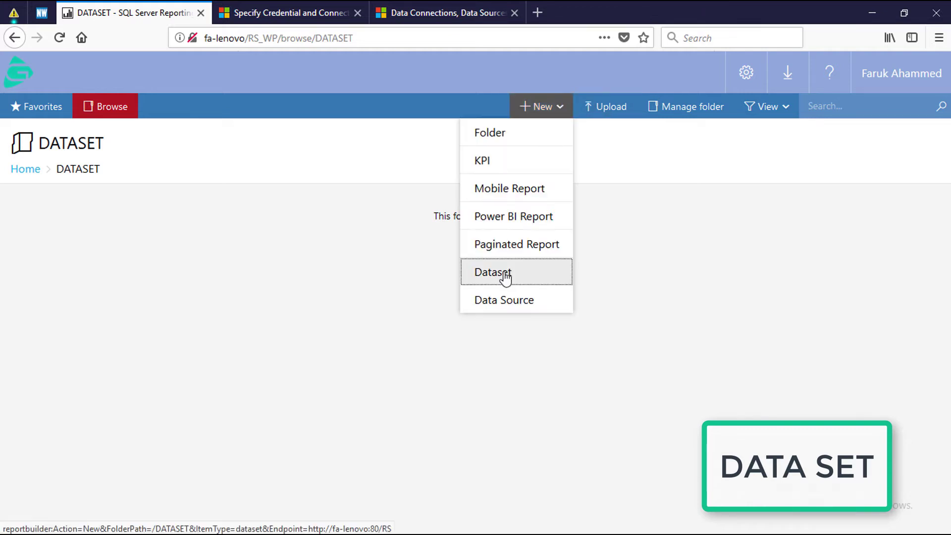
pyautogui.click(488, 273)
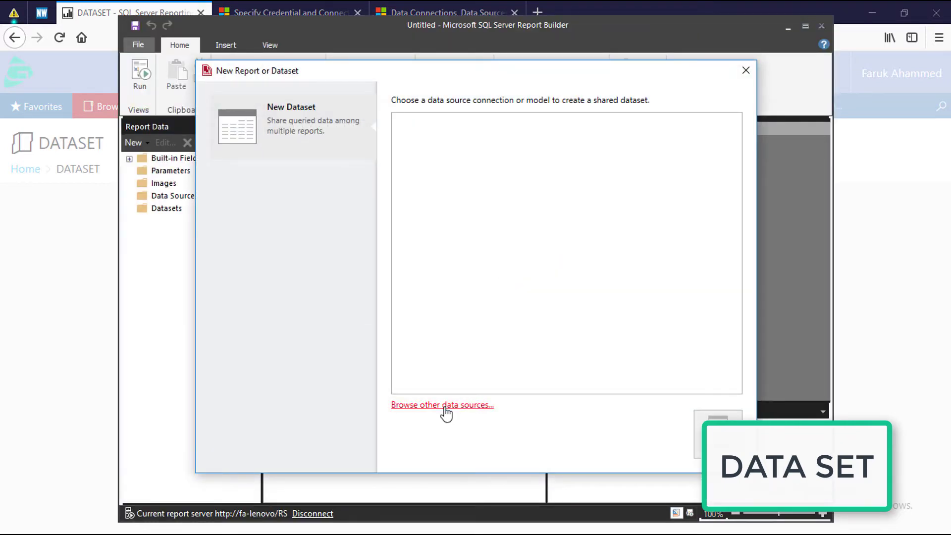
pyautogui.click(445, 407)
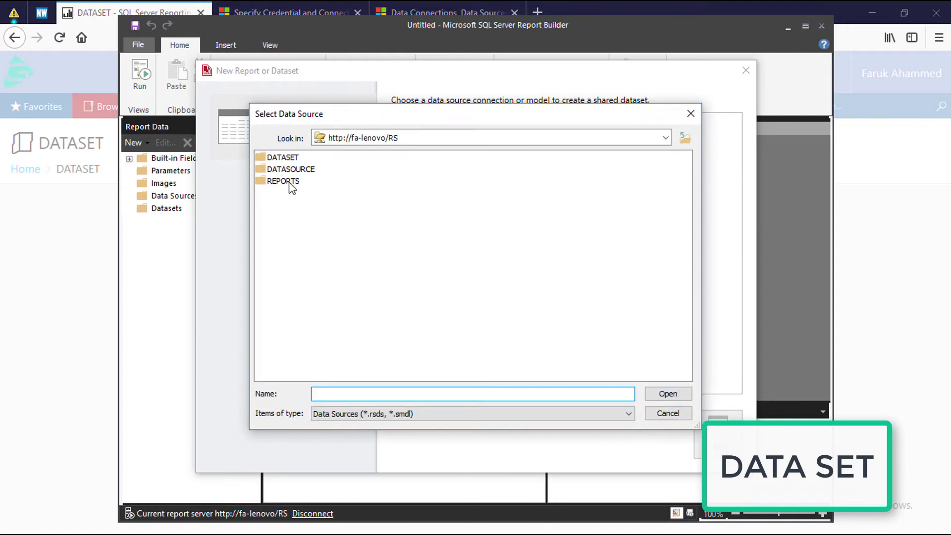
pyautogui.doubleClick(285, 169)
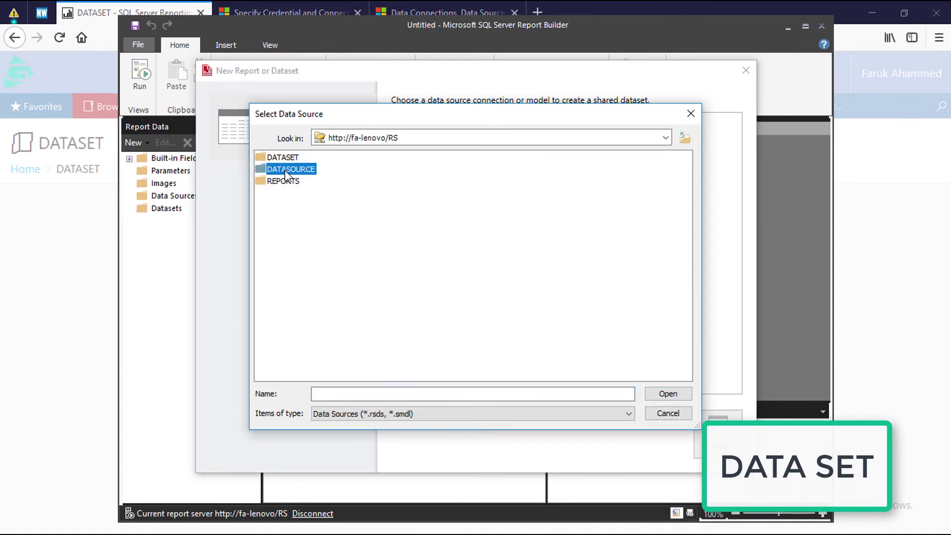
pyautogui.click(291, 160)
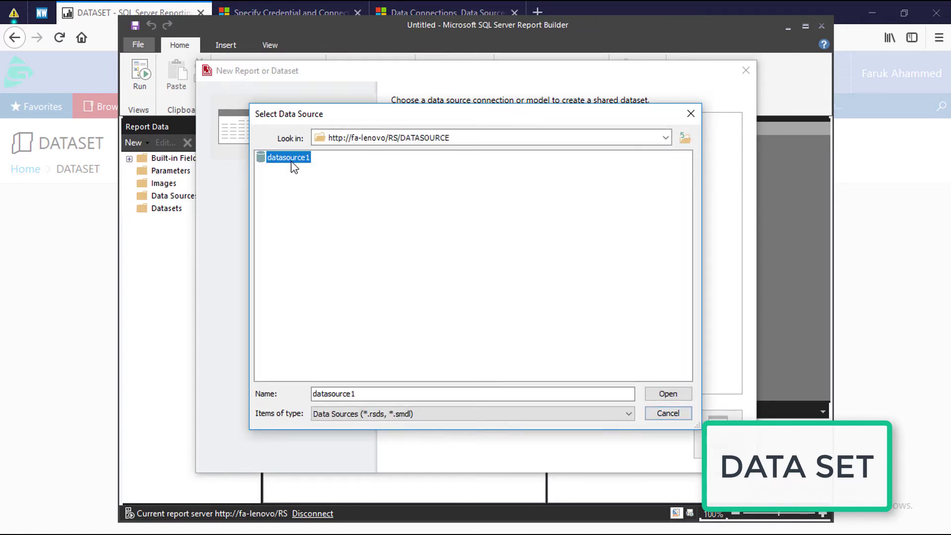
pyautogui.click(669, 394)
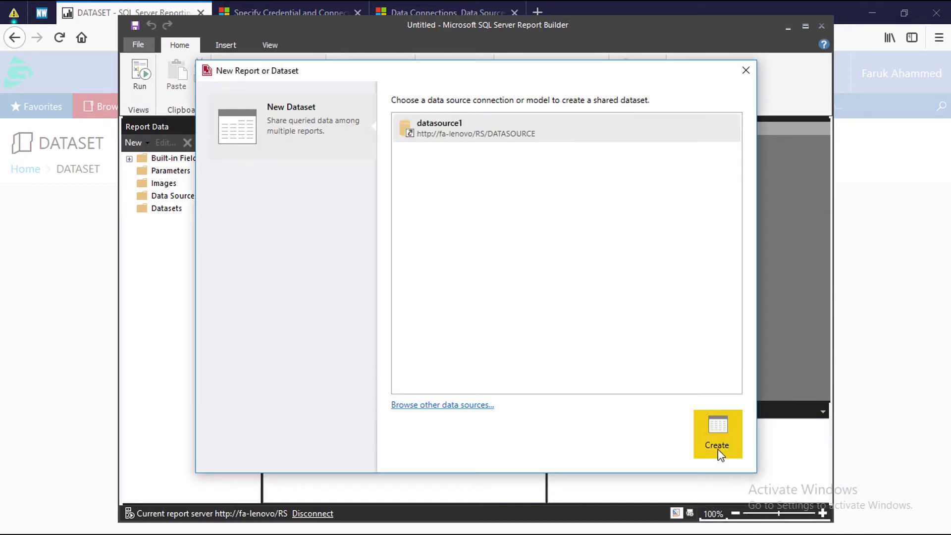
# Step: Query ShipDate and SalesAmount from FactInternetSales and run the query to preview rows
pyautogui.click(718, 444)
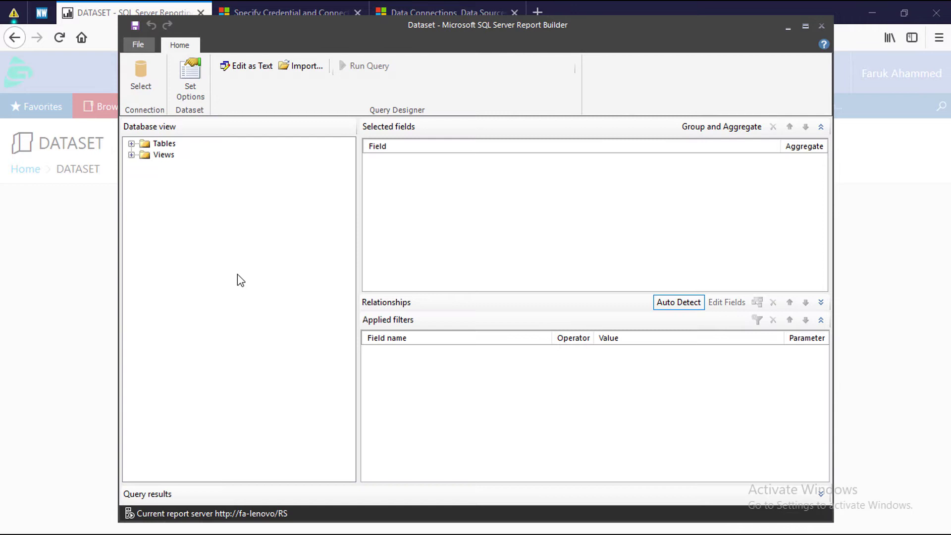
pyautogui.click(132, 144)
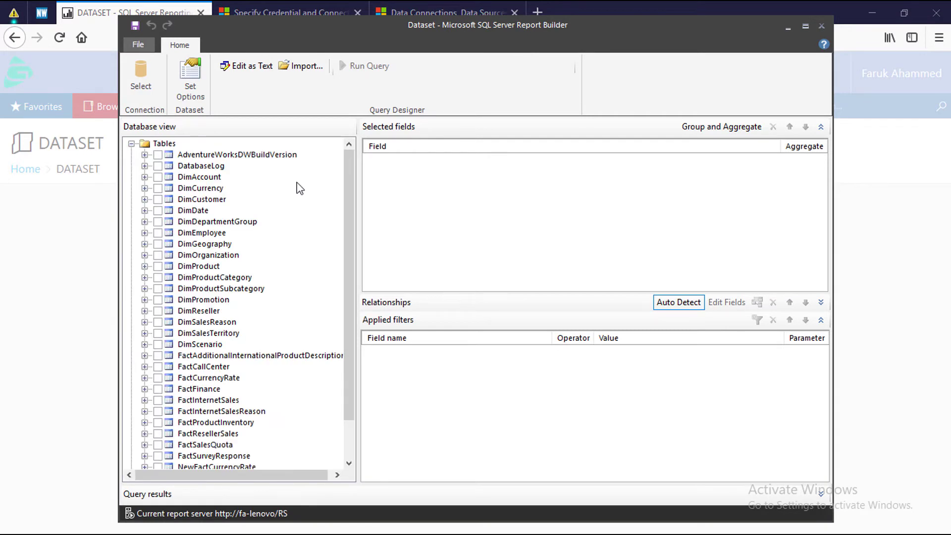
pyautogui.moveTo(347, 203); pyautogui.dragTo(360, 302)
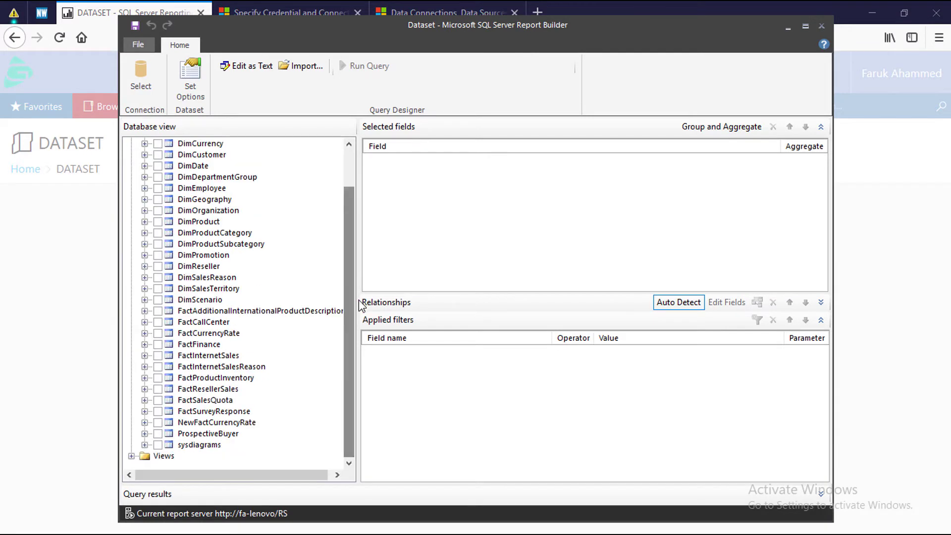
pyautogui.doubleClick(208, 355)
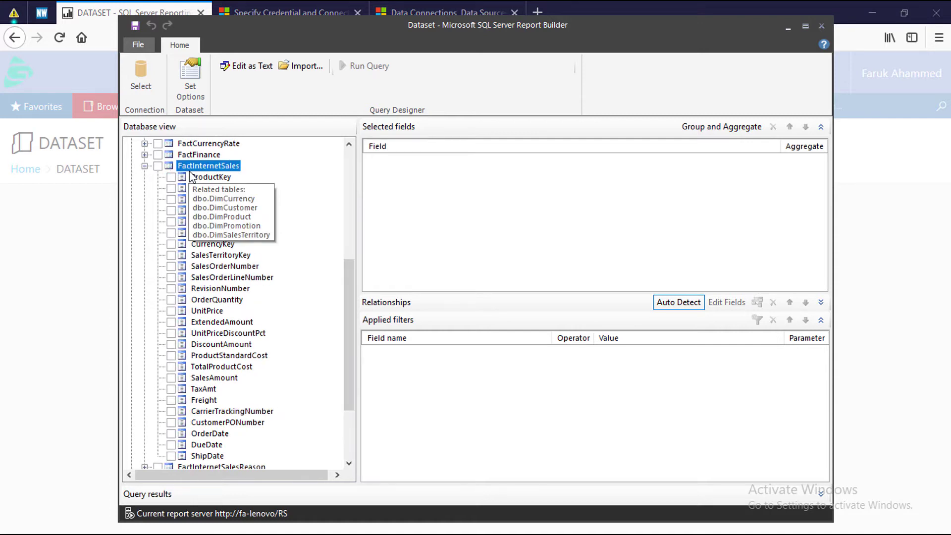
pyautogui.scroll(-3, 212, 307)
pyautogui.click(171, 355)
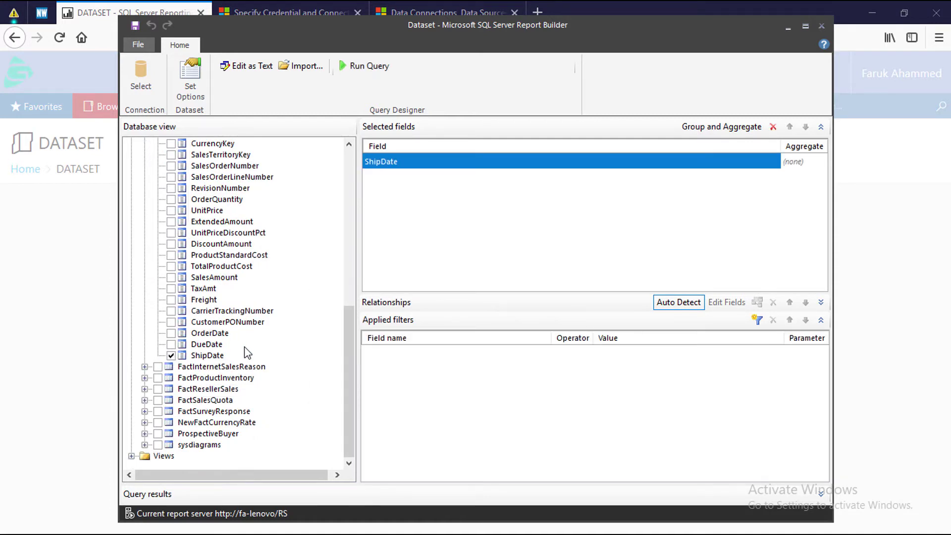
pyautogui.click(171, 277)
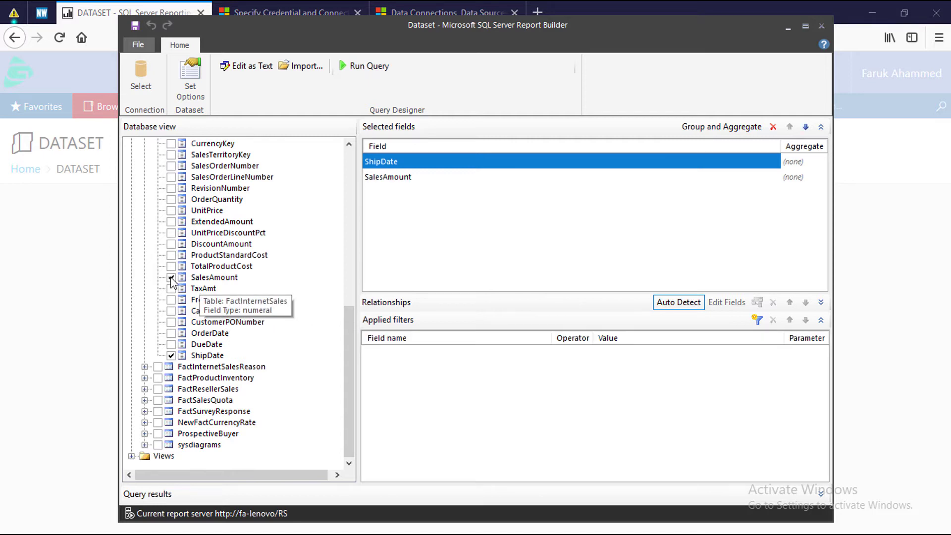
pyautogui.click(361, 66)
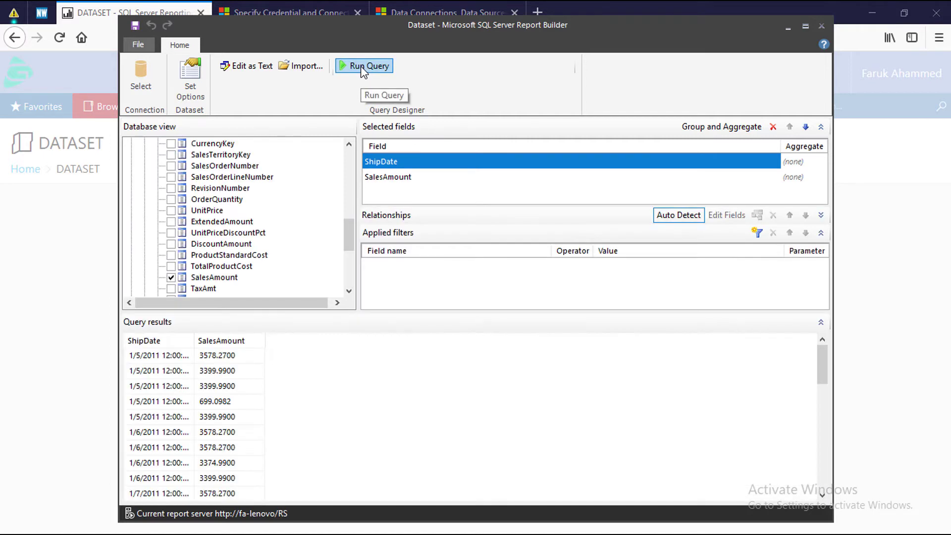
pyautogui.click(138, 45)
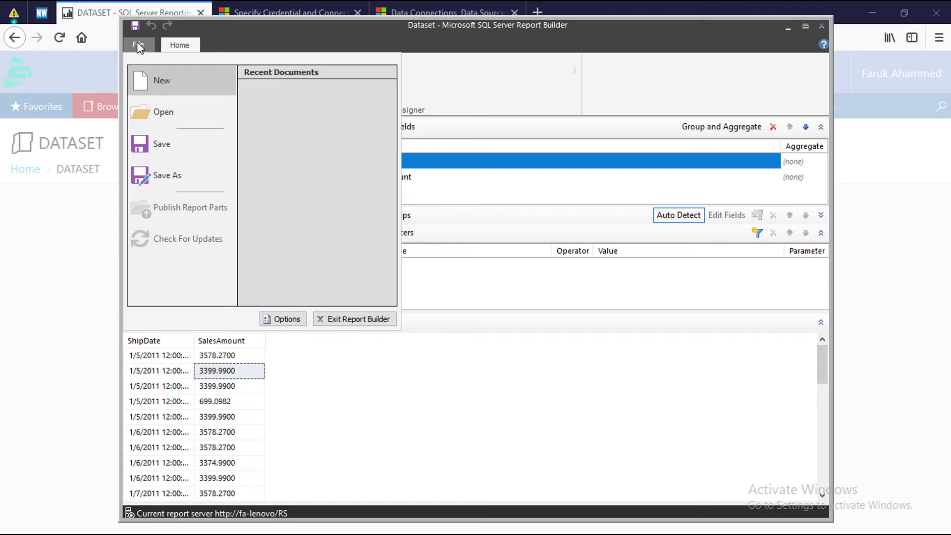
# Step: Save the dataset as Dataset.rsd in the server's DATASET folder and close Report Builder
pyautogui.click(162, 144)
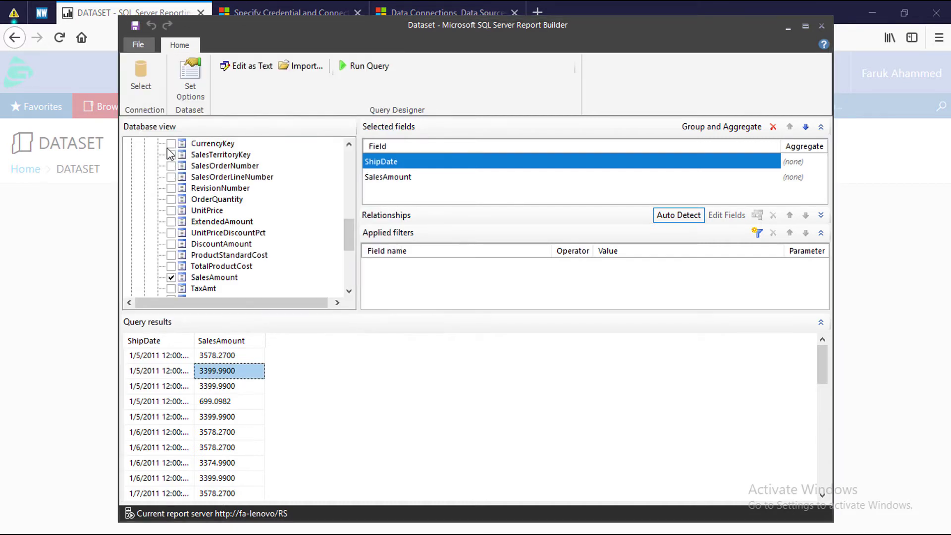
pyautogui.doubleClick(350, 158)
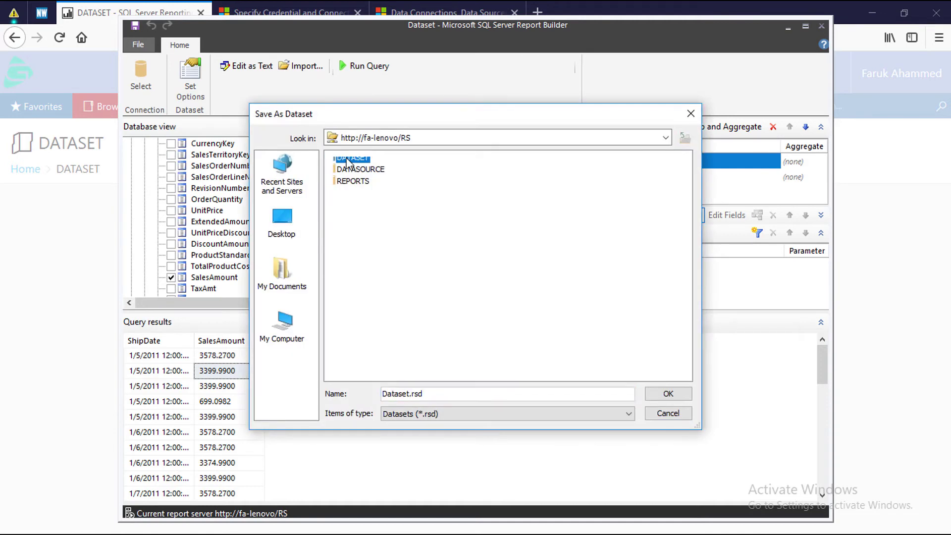
pyautogui.click(668, 395)
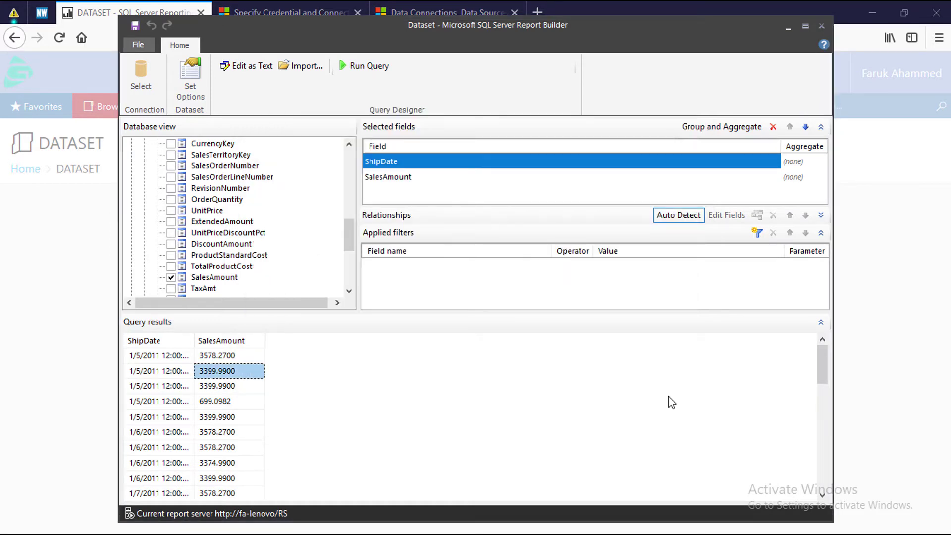
pyautogui.click(824, 26)
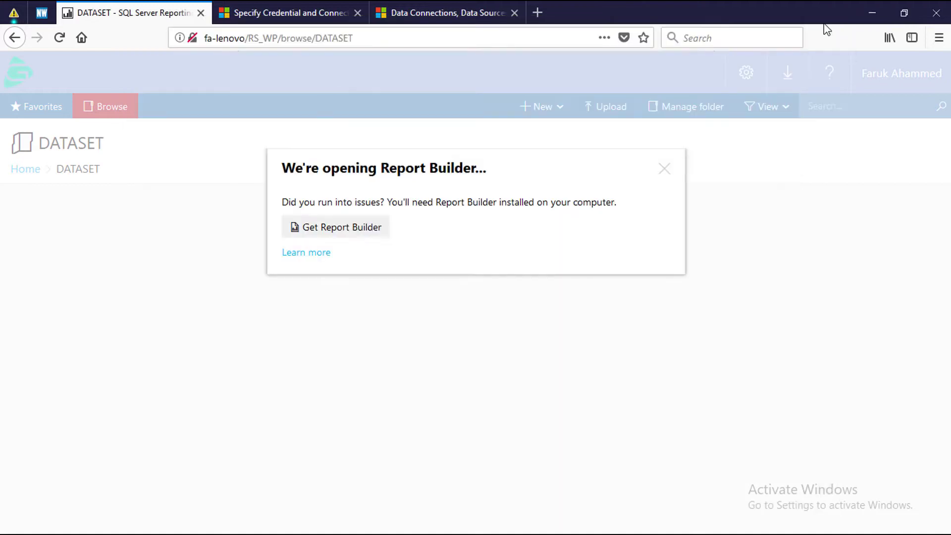
# Step: Dismiss the Report Builder notice and open the saved Dataset's actions menu to edit it
pyautogui.click(662, 168)
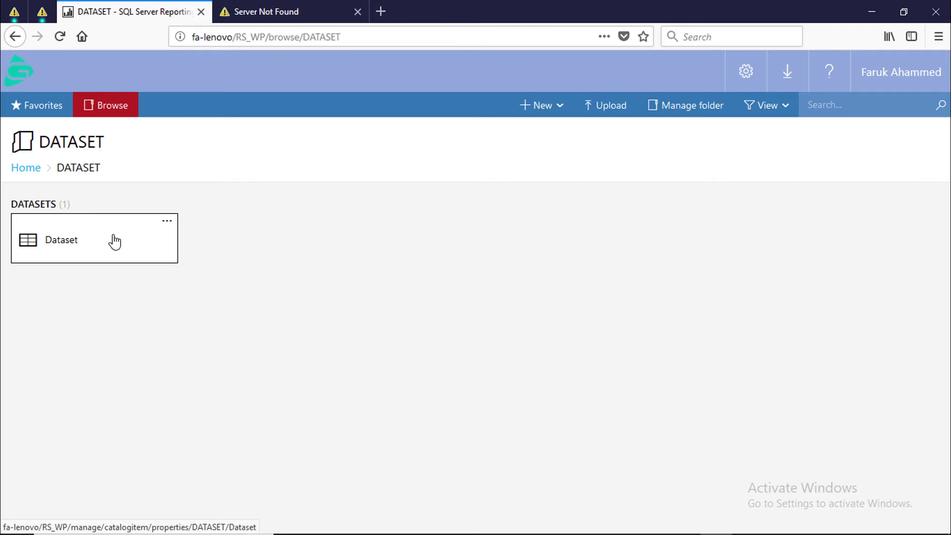
pyautogui.click(168, 223)
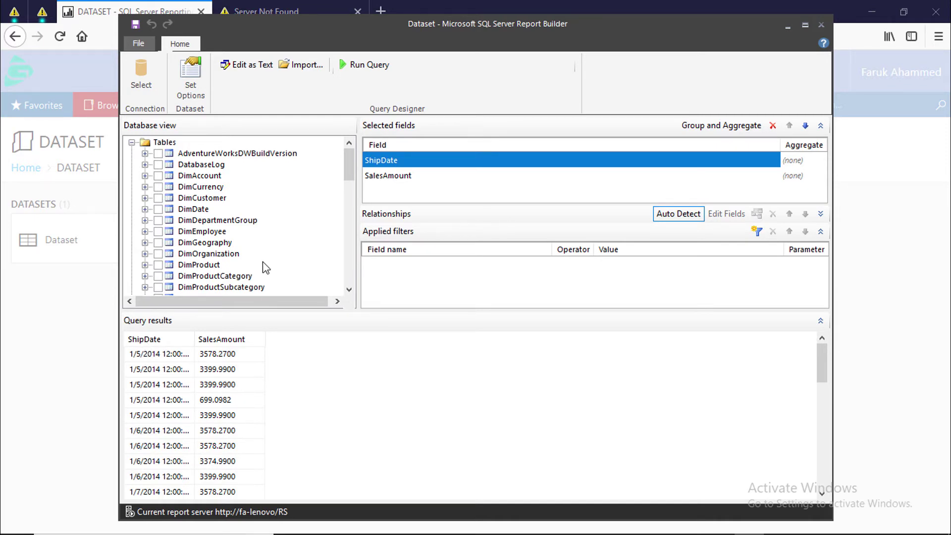
# Step: Add DimProduct's EnglishProductName to the Dataset query, rerun it, and exit Report Builder
pyautogui.click(145, 265)
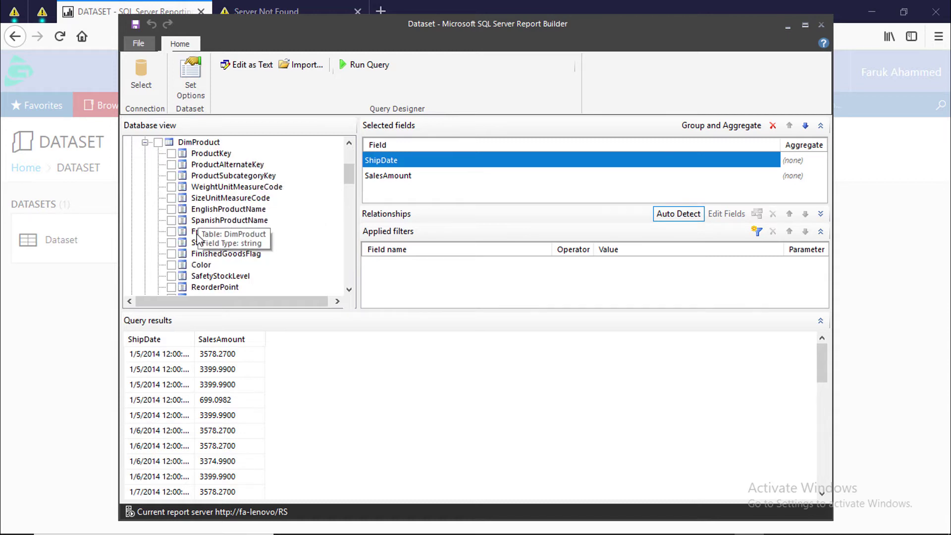
pyautogui.click(172, 209)
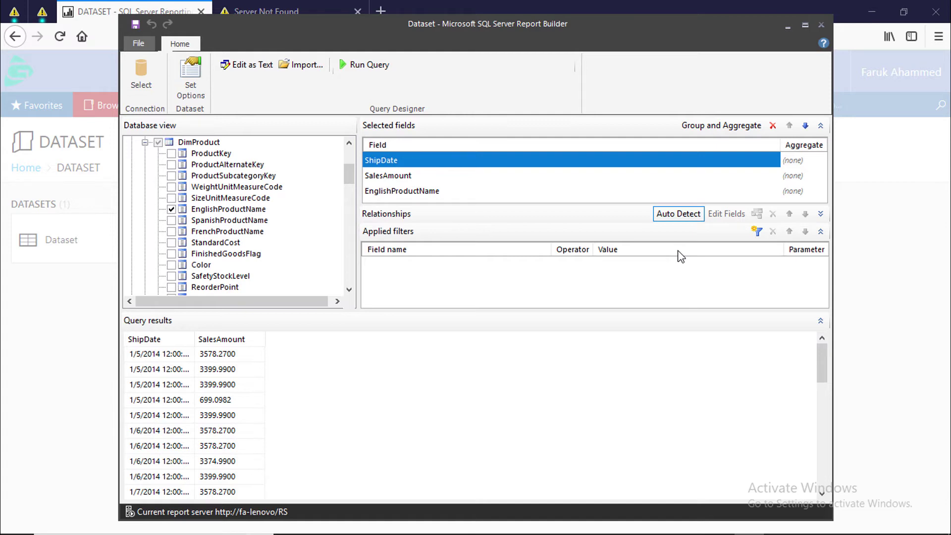
pyautogui.click(365, 66)
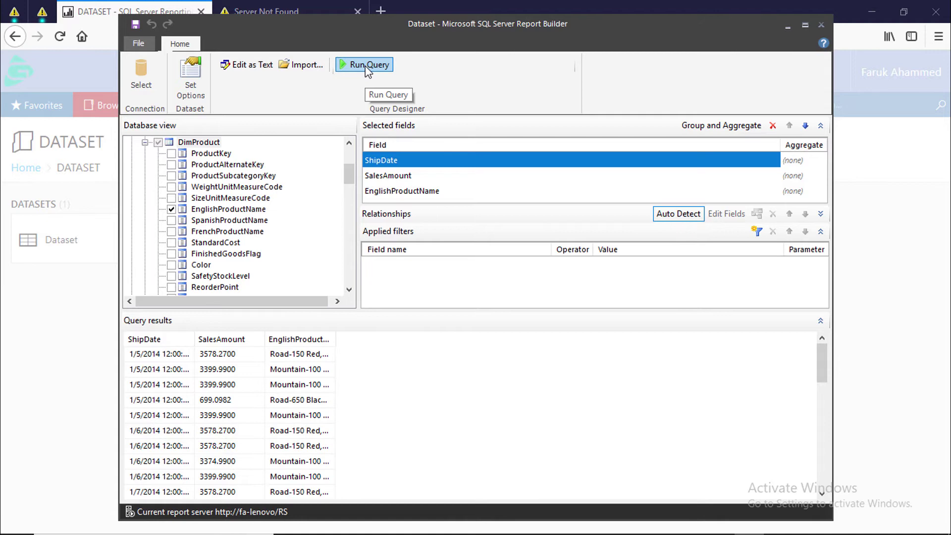
pyautogui.click(367, 65)
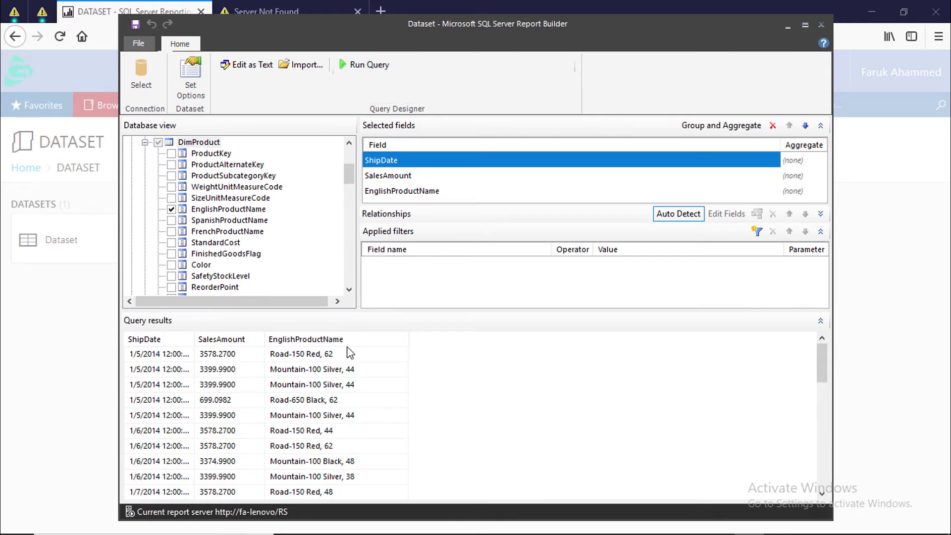
pyautogui.click(337, 369)
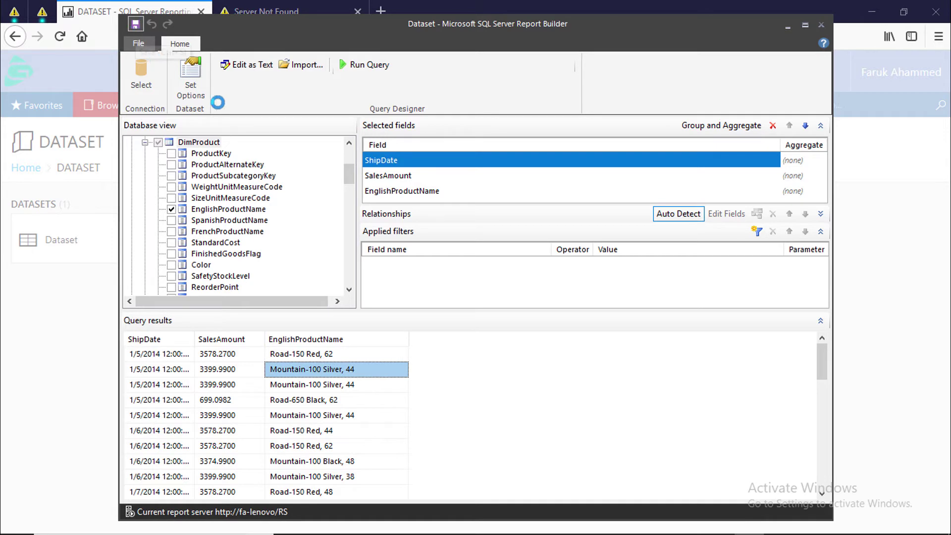
pyautogui.click(138, 43)
pyautogui.click(355, 319)
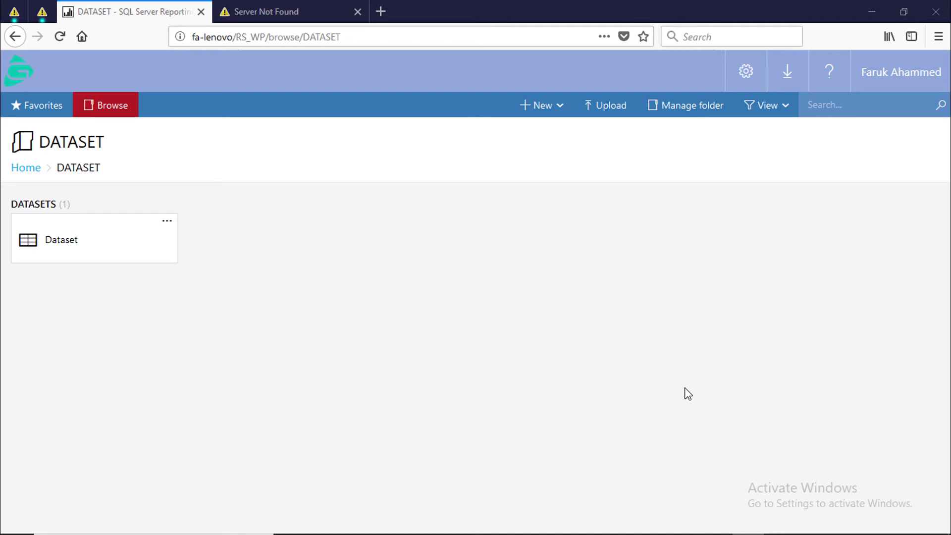
# Step: Launch SQL Server Mobile Report Publisher from the Start menu
pyautogui.press('super')
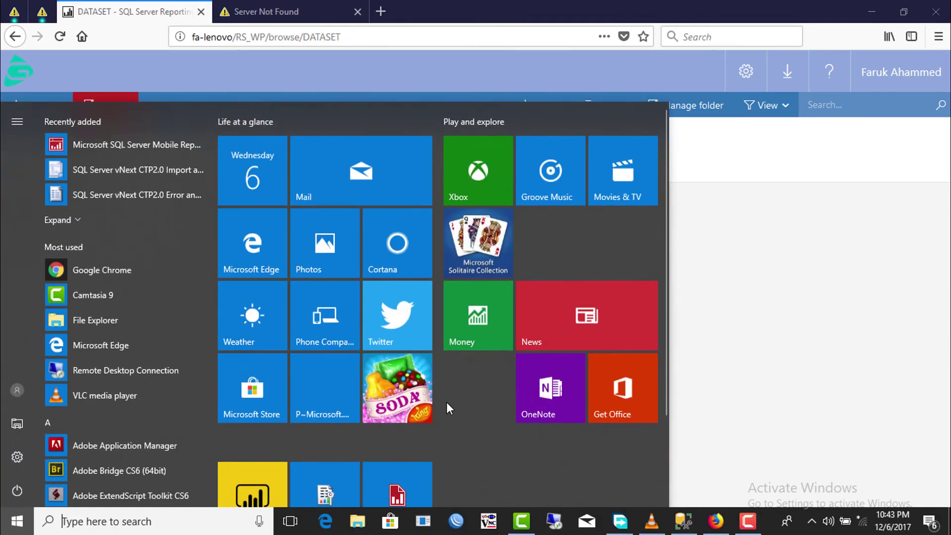
pyautogui.click(252, 468)
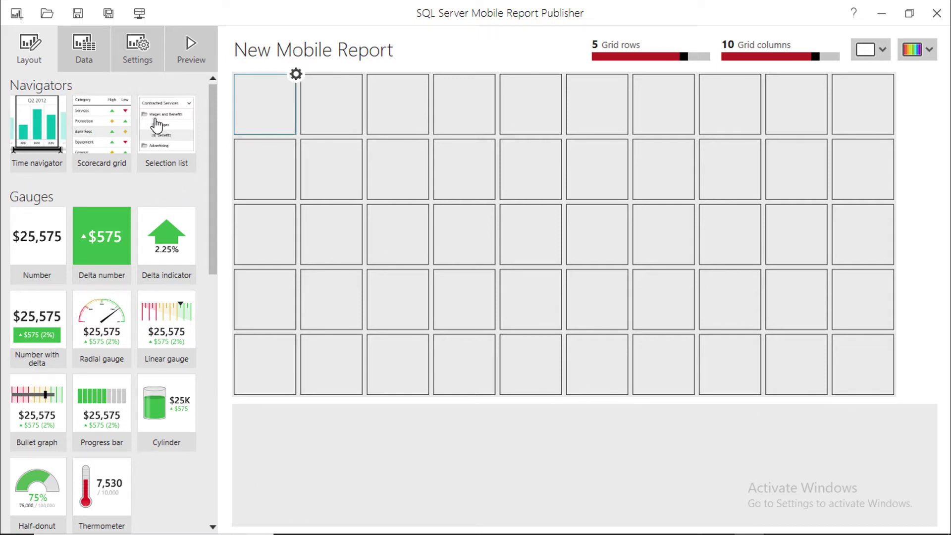
pyautogui.scroll(-10, 49, 302)
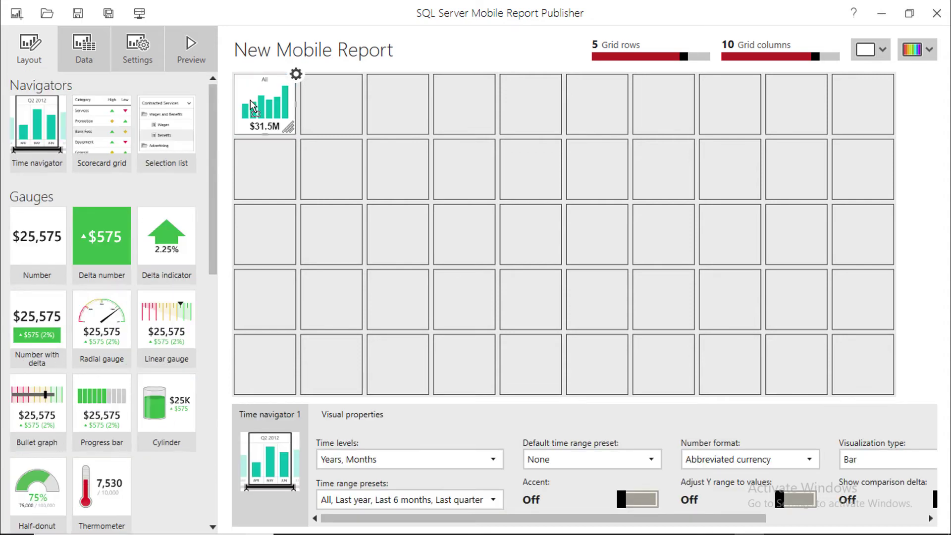
pyautogui.scroll(-3, 134, 347)
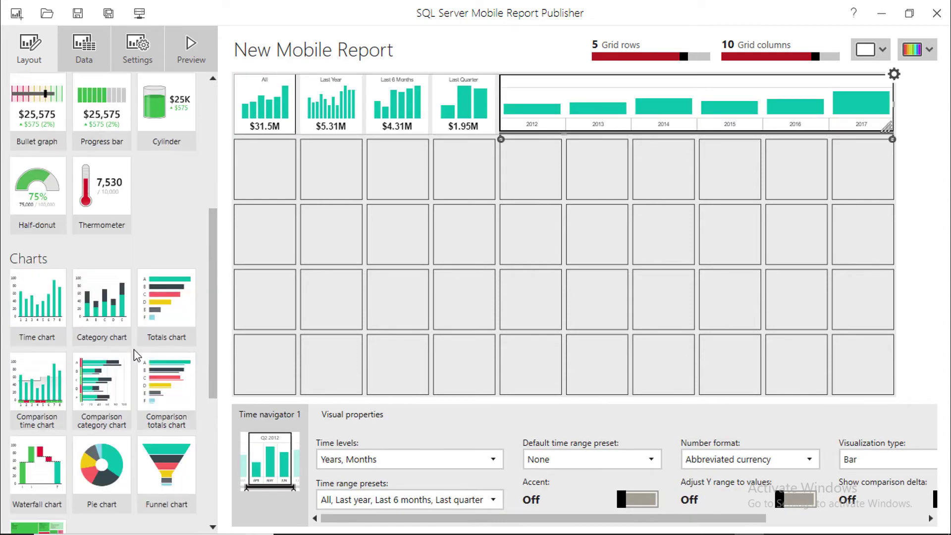
# Step: Place a 3×2 pie chart, a totals chart and a full-width time chart, then select the time navigator
pyautogui.moveTo(101, 347); pyautogui.dragTo(264, 176)
pyautogui.moveTo(297, 196); pyautogui.dragTo(421, 258)
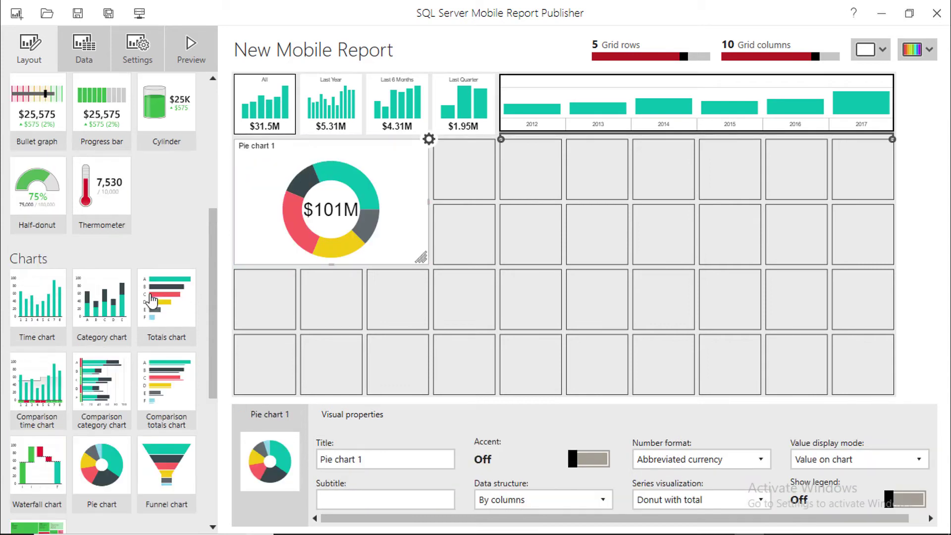
pyautogui.moveTo(151, 300); pyautogui.dragTo(891, 263)
pyautogui.scroll(-2, 107, 298)
pyautogui.moveTo(37, 198); pyautogui.dragTo(891, 395)
pyautogui.click(694, 104)
pyautogui.click(493, 459)
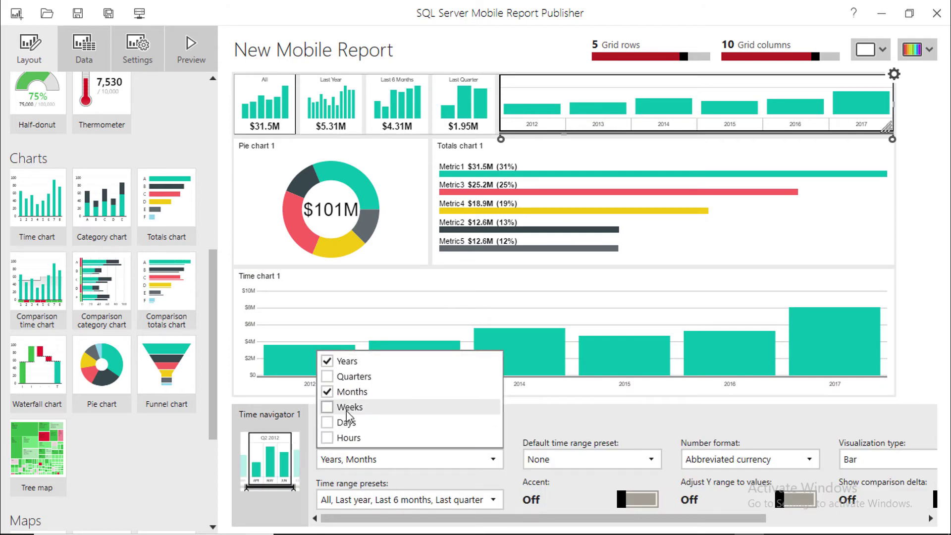
# Step: Set the time navigator presets to All, Last year, This year, Last month, This month, and turn Accent on
pyautogui.click(421, 460)
pyautogui.click(493, 501)
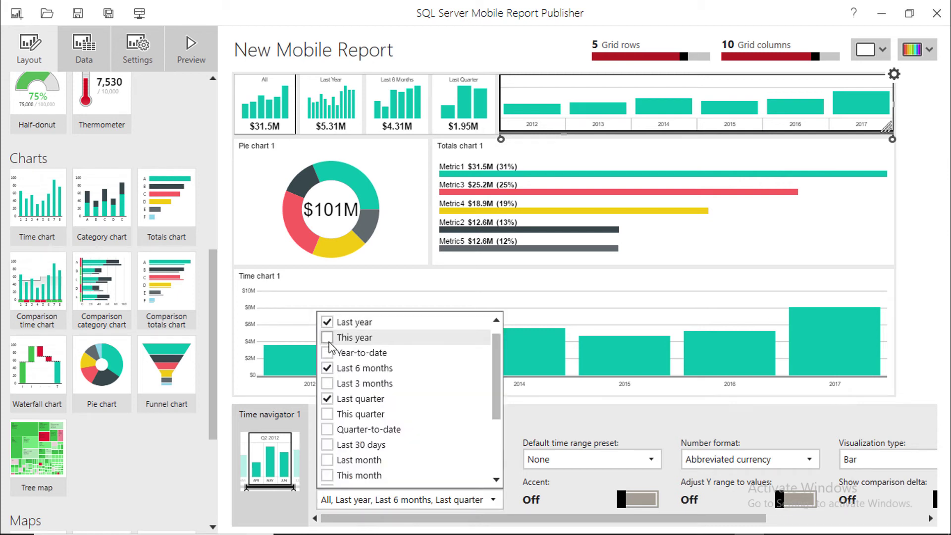
pyautogui.click(327, 338)
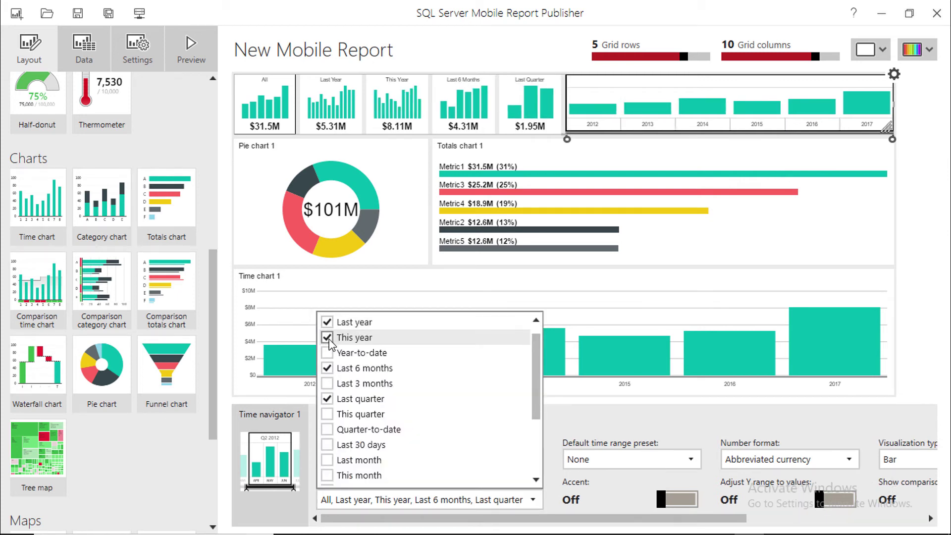
pyautogui.click(327, 368)
pyautogui.click(327, 399)
pyautogui.scroll(-3, 328, 376)
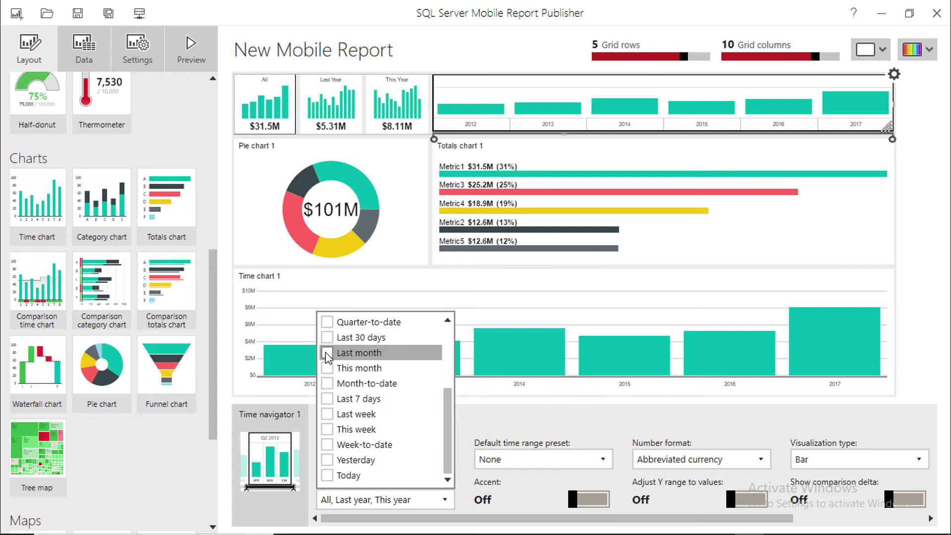
pyautogui.click(327, 353)
pyautogui.click(327, 368)
pyautogui.click(664, 500)
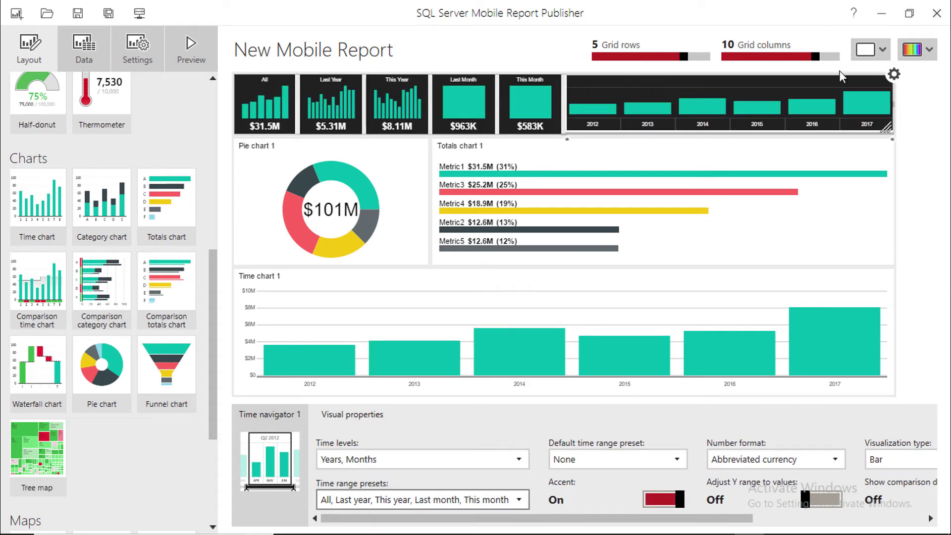
pyautogui.hscroll(3, 637, 419)
# Step: Apply the White colour palette to the whole report
pyautogui.click(930, 50)
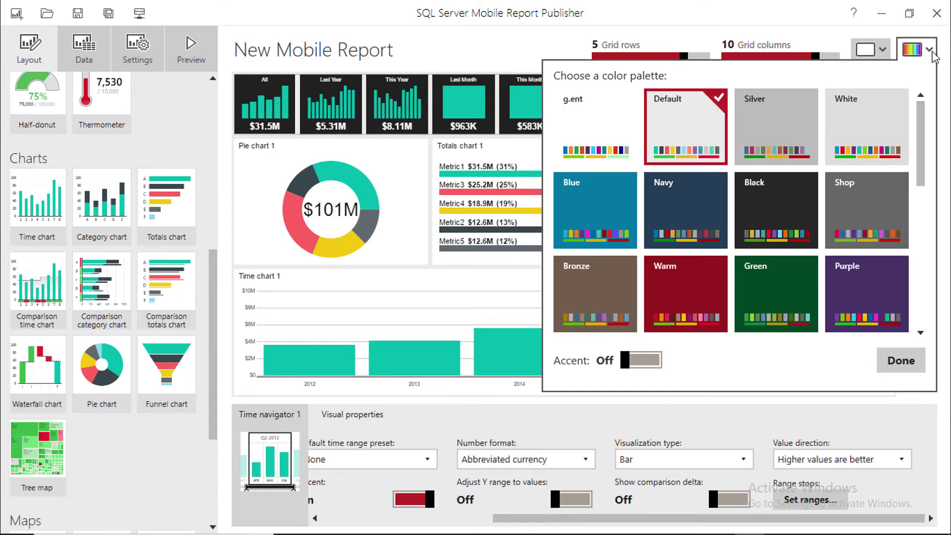
pyautogui.click(862, 147)
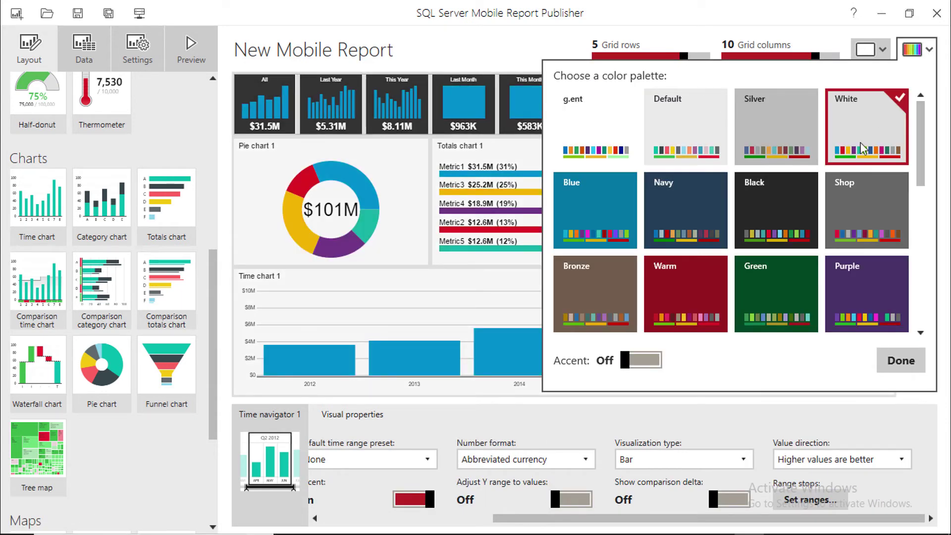
pyautogui.click(901, 360)
# Step: View the Tablet layout, then return to the Master layout
pyautogui.click(871, 49)
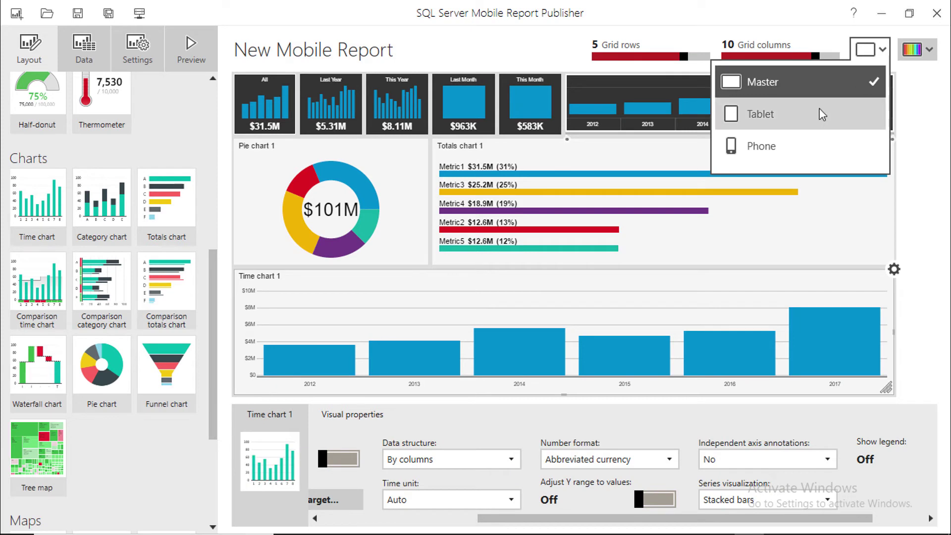
pyautogui.click(775, 120)
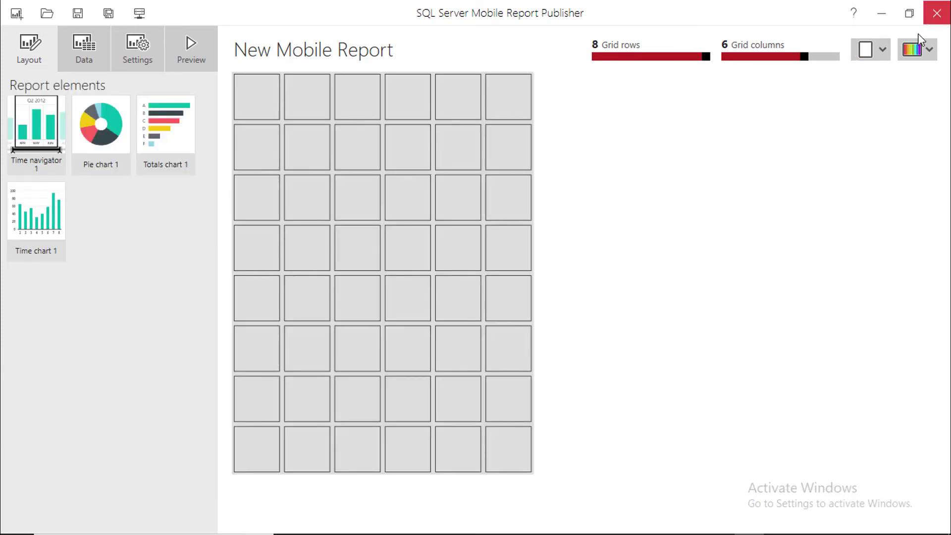
pyautogui.click(871, 49)
pyautogui.click(756, 148)
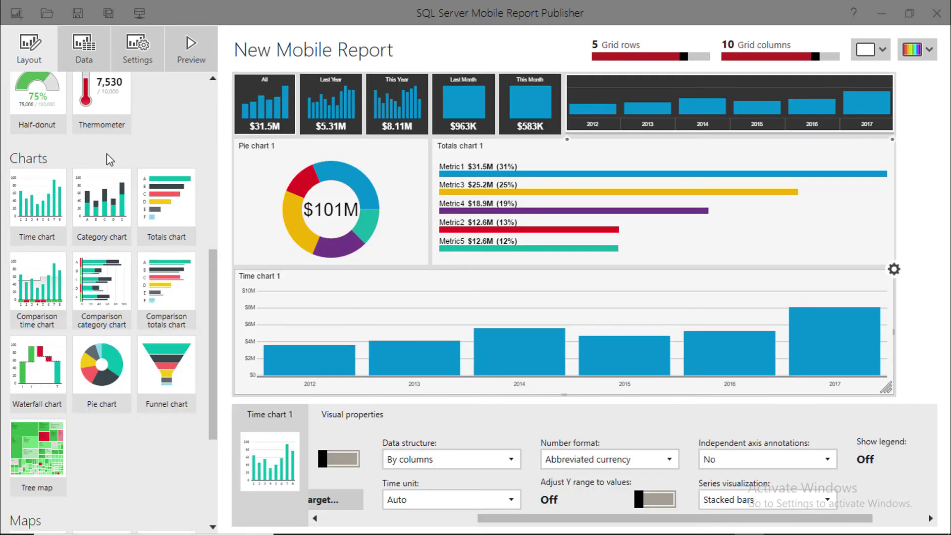
# Step: In the Data view, inspect the data for Pie chart 1, Totals chart 1 and Time navigator 1
pyautogui.click(83, 56)
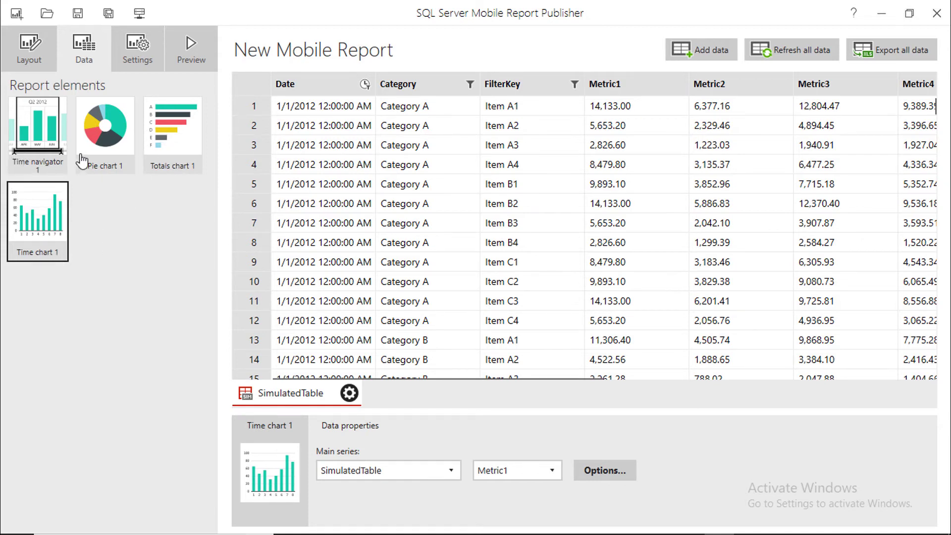
pyautogui.click(97, 146)
pyautogui.click(161, 143)
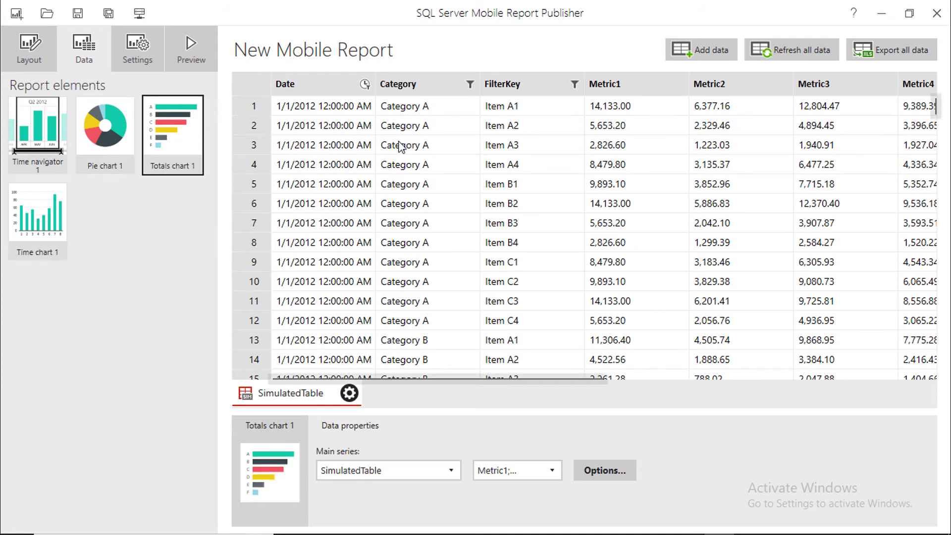
pyautogui.press('Home')
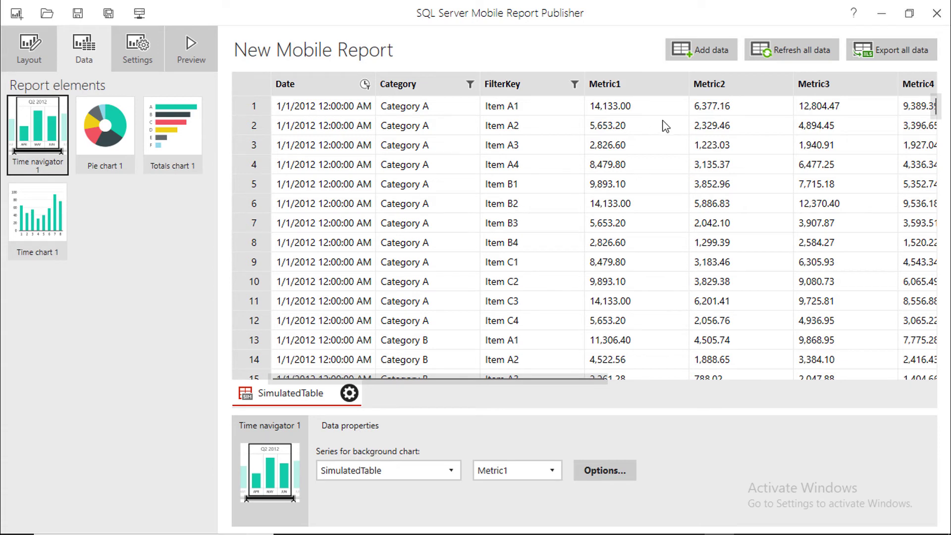
# Step: Add the shared Dataset from the report server's DATASET folder as a data source
pyautogui.click(702, 51)
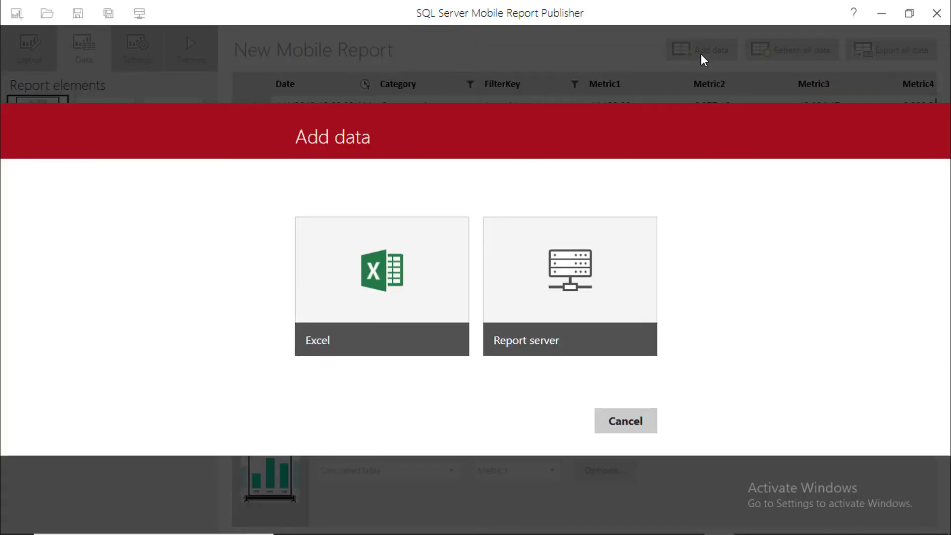
pyautogui.click(569, 275)
pyautogui.click(267, 236)
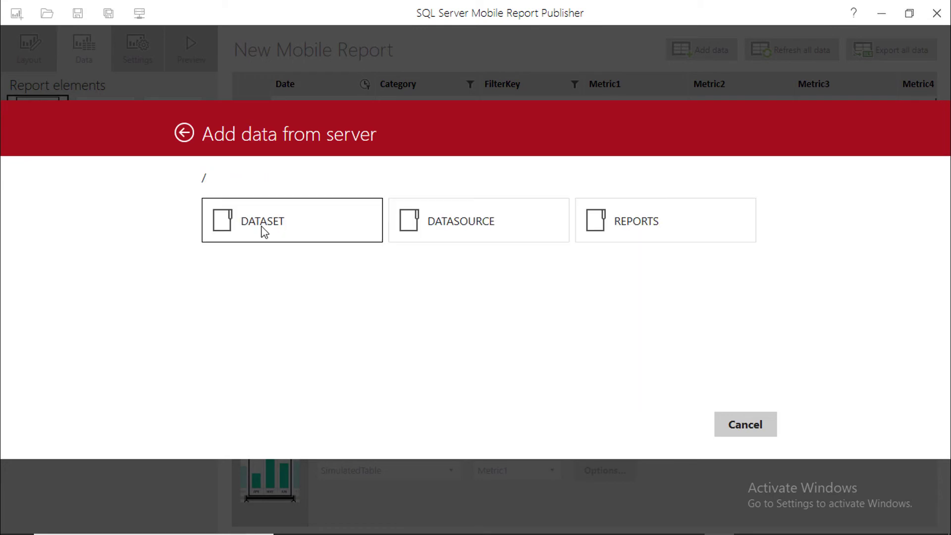
pyautogui.click(264, 231)
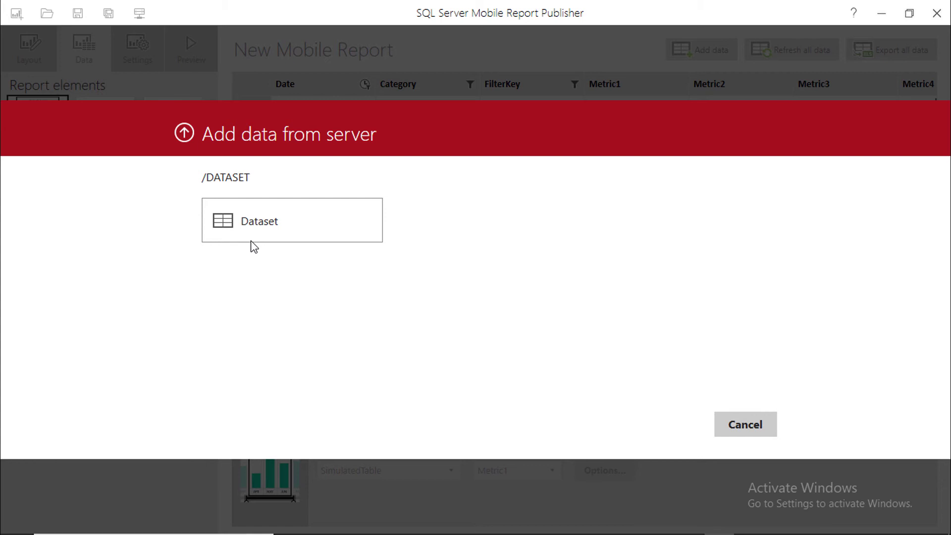
pyautogui.click(274, 221)
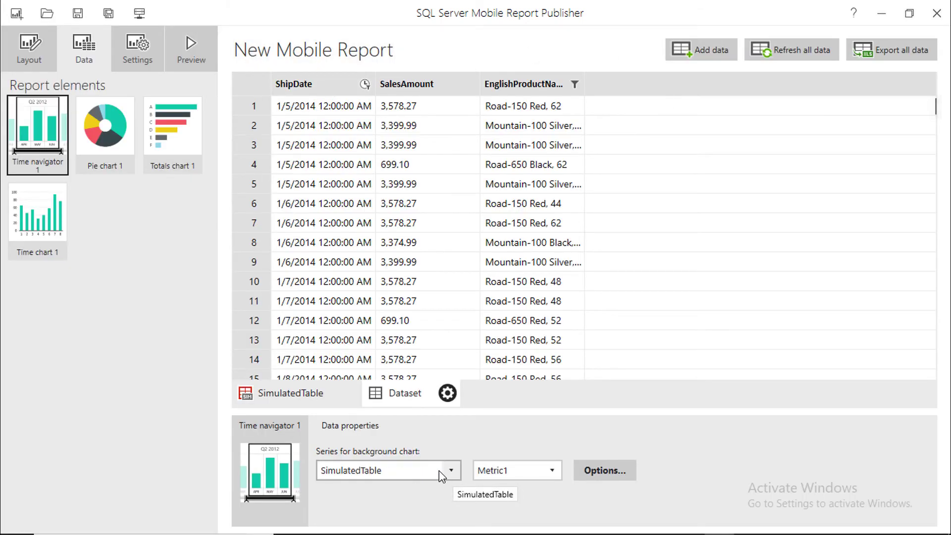
# Step: Set the time navigator's main series to Dataset (SalesAmount)
pyautogui.click(452, 471)
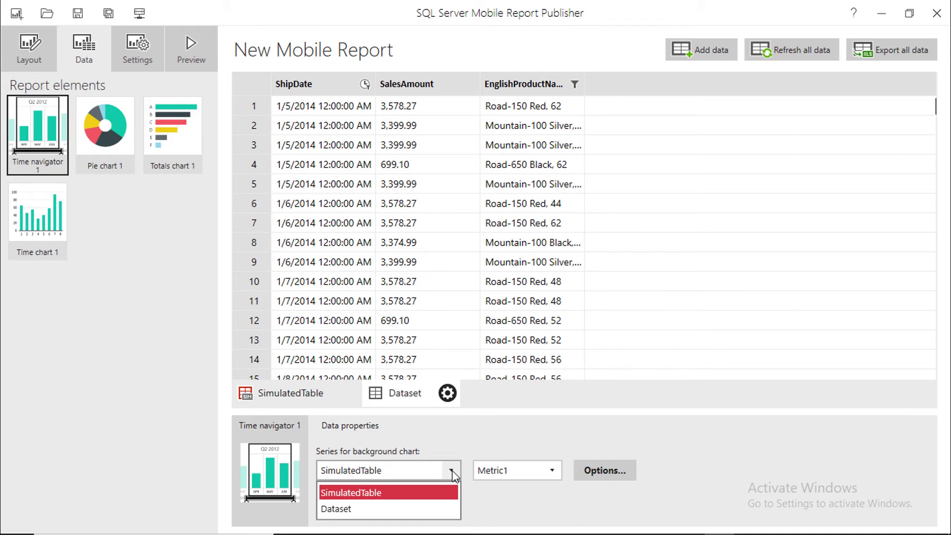
pyautogui.click(358, 510)
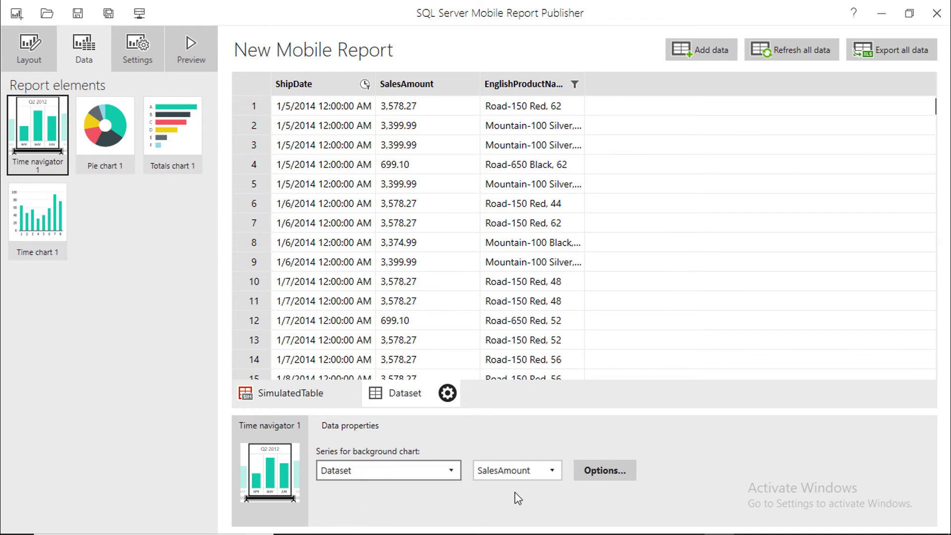
pyautogui.click(604, 471)
pyautogui.click(597, 440)
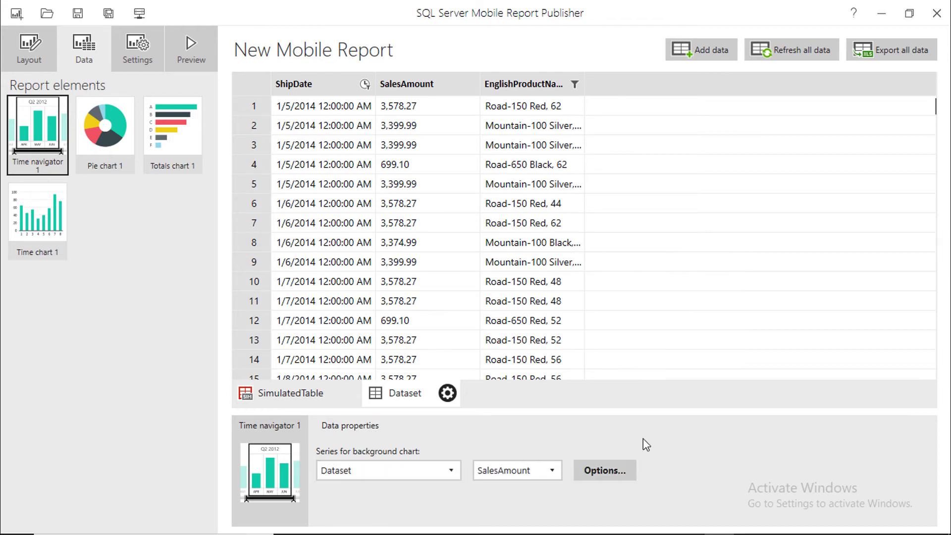
# Step: Set the pie chart's main series to Dataset (SalesAmount) and confirm its options
pyautogui.click(99, 142)
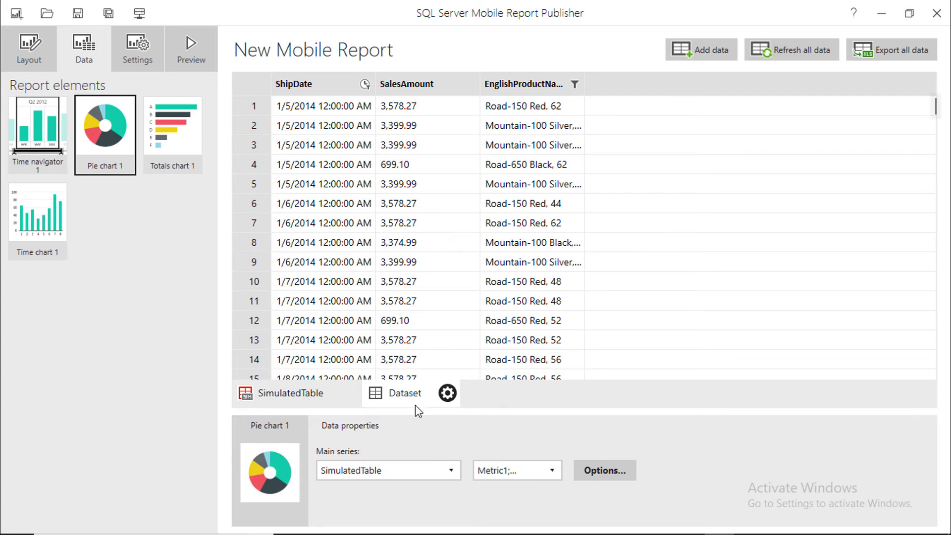
pyautogui.click(450, 471)
pyautogui.click(338, 509)
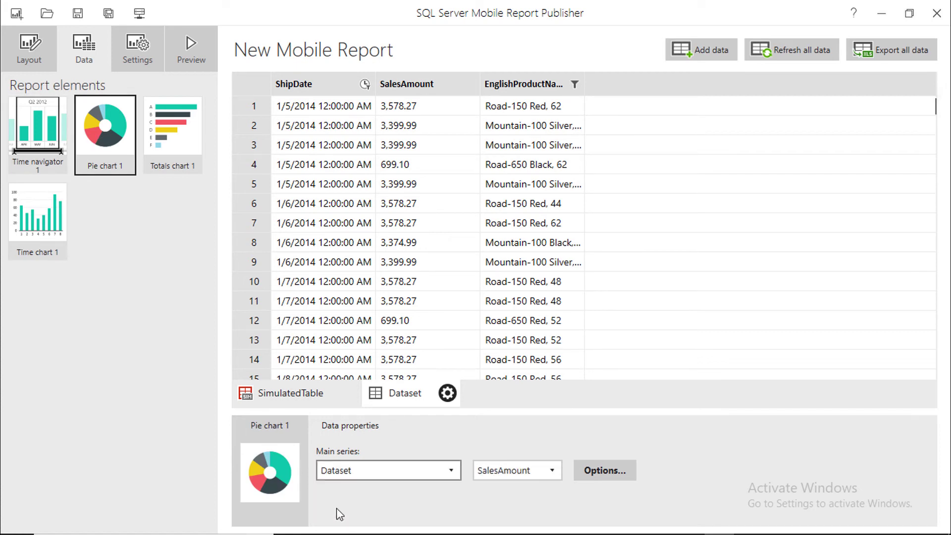
pyautogui.click(581, 468)
pyautogui.click(655, 438)
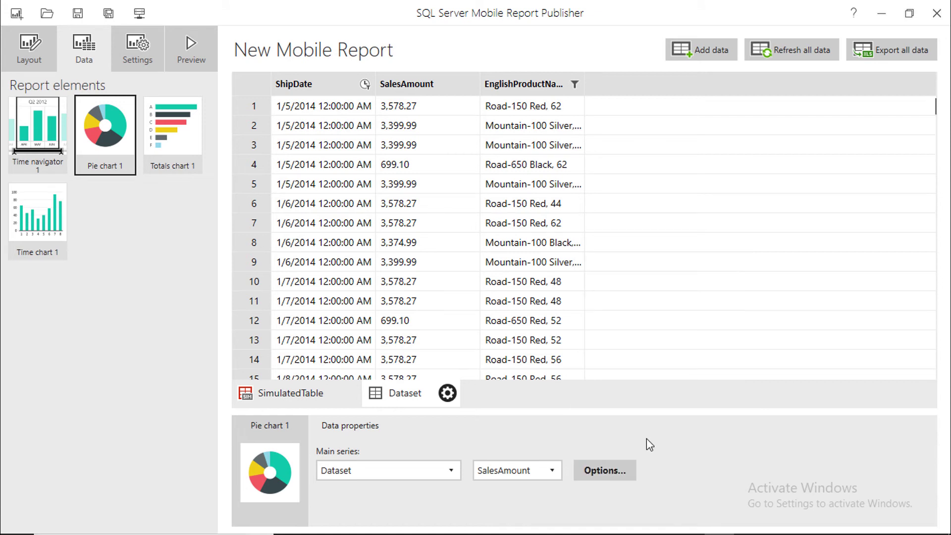
# Step: Set the totals chart's main series to Dataset (SalesAmount) and confirm its options
pyautogui.click(155, 144)
pyautogui.click(431, 470)
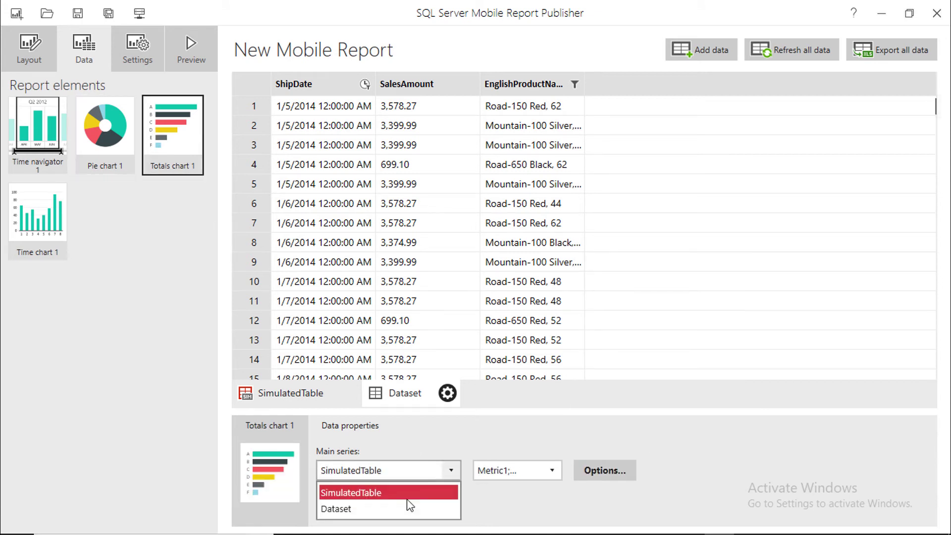
pyautogui.click(410, 505)
pyautogui.click(589, 469)
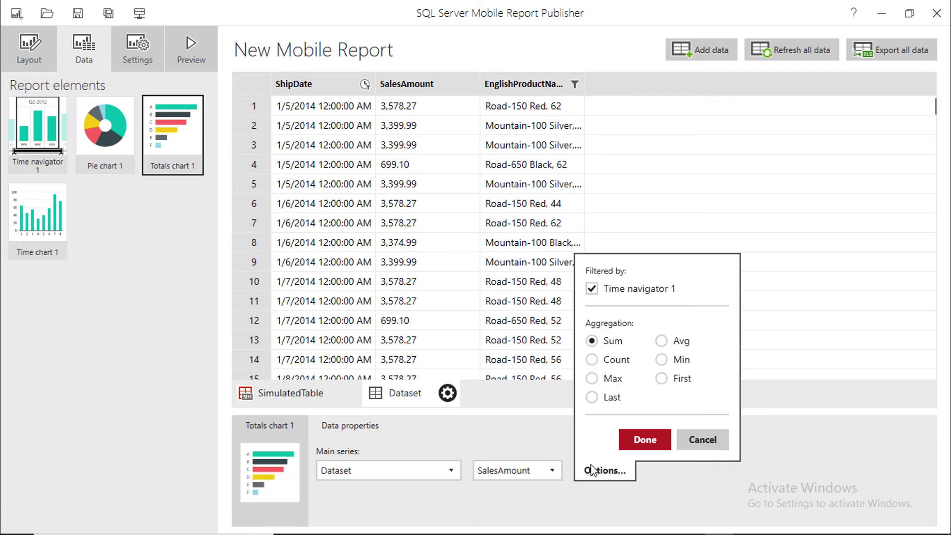
pyautogui.click(592, 471)
# Step: Set the time chart's main series to Dataset (SalesAmount) and confirm its options
pyautogui.click(34, 237)
pyautogui.click(376, 469)
pyautogui.click(352, 505)
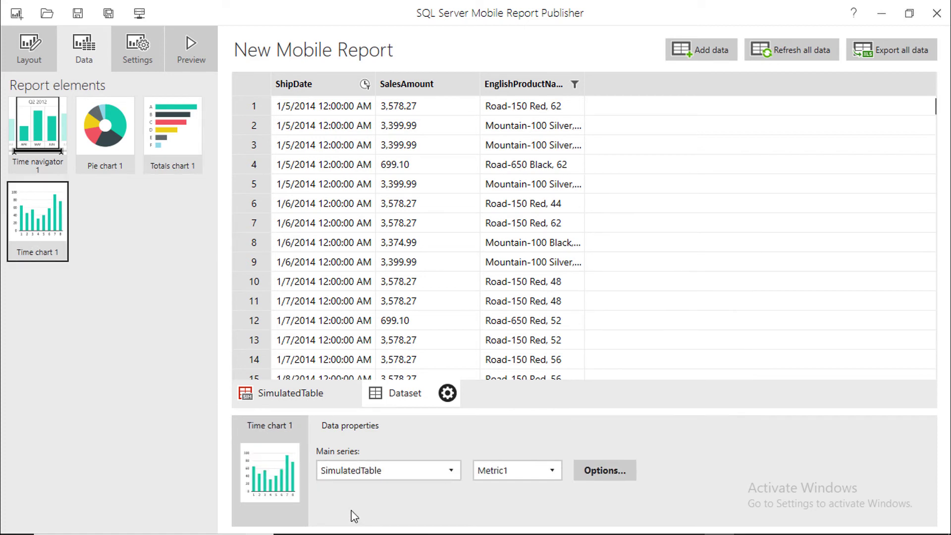
pyautogui.click(498, 471)
pyautogui.click(603, 471)
pyautogui.click(603, 471)
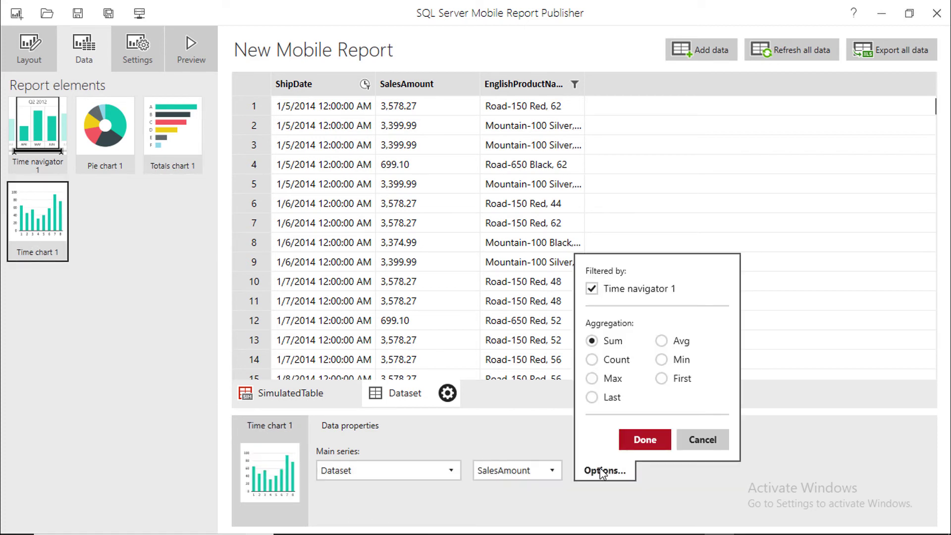
pyautogui.click(646, 441)
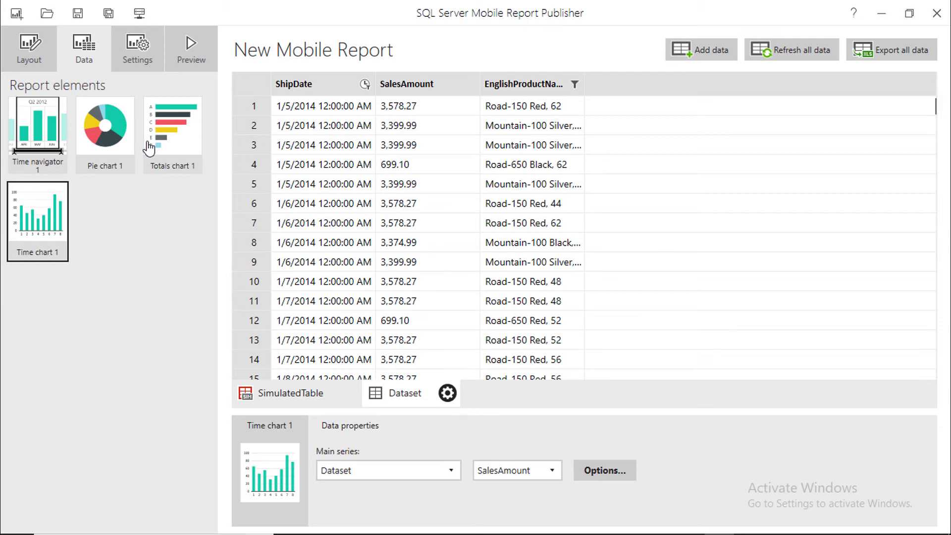
# Step: Set Pie chart 1's data structure to 'By rows' so each product gets its own slice
pyautogui.click(192, 59)
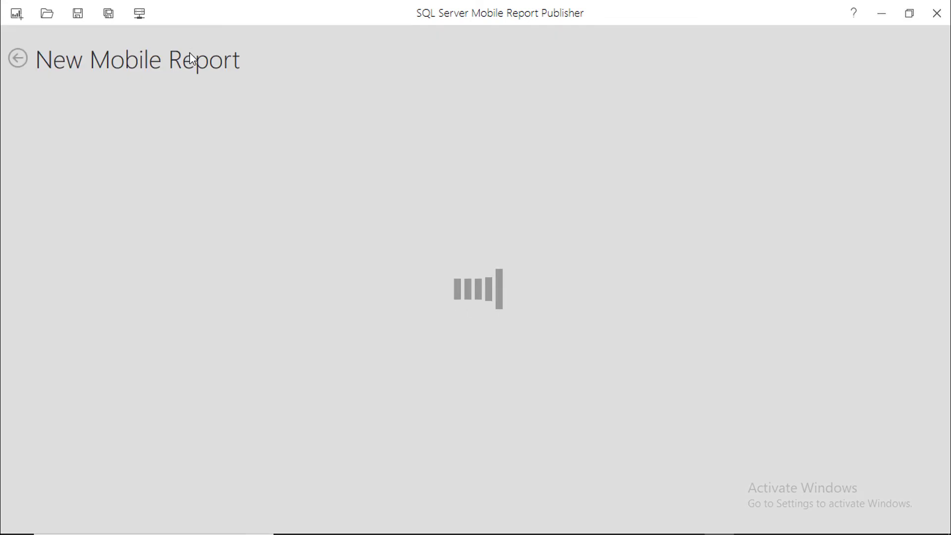
pyautogui.press('Escape')
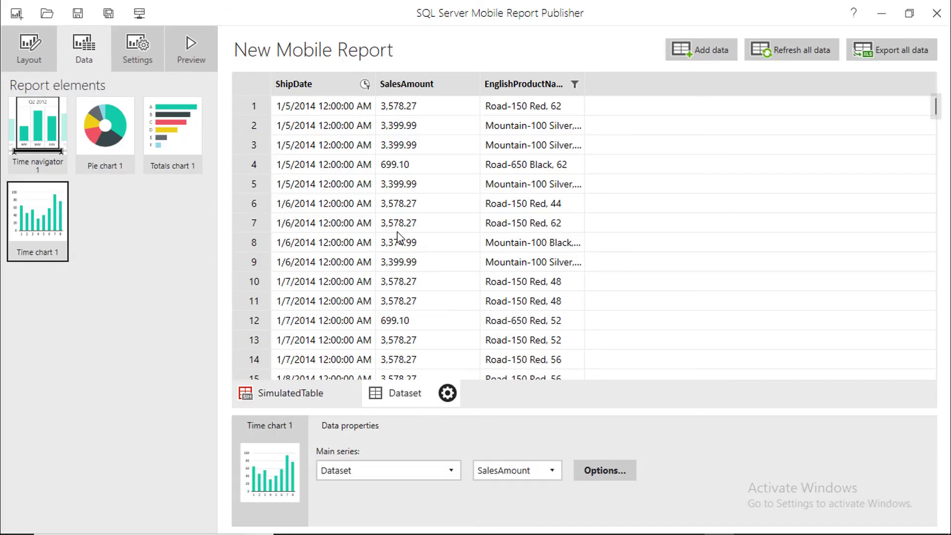
pyautogui.click(30, 50)
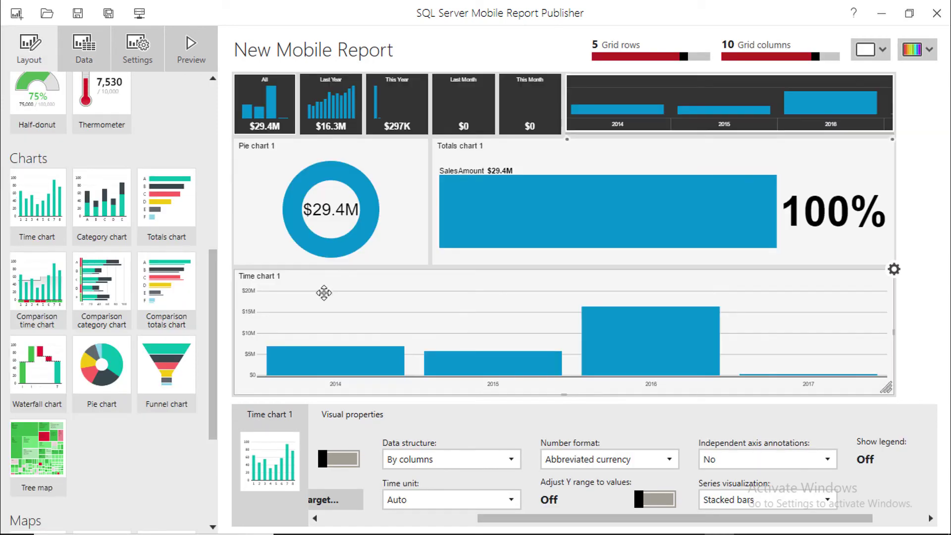
pyautogui.click(331, 208)
pyautogui.click(495, 499)
pyautogui.click(495, 479)
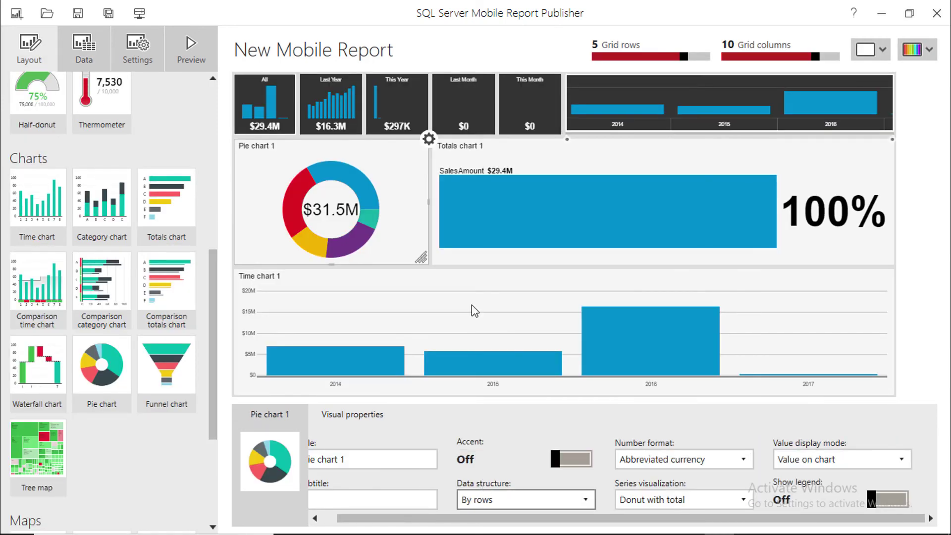
pyautogui.click(525, 212)
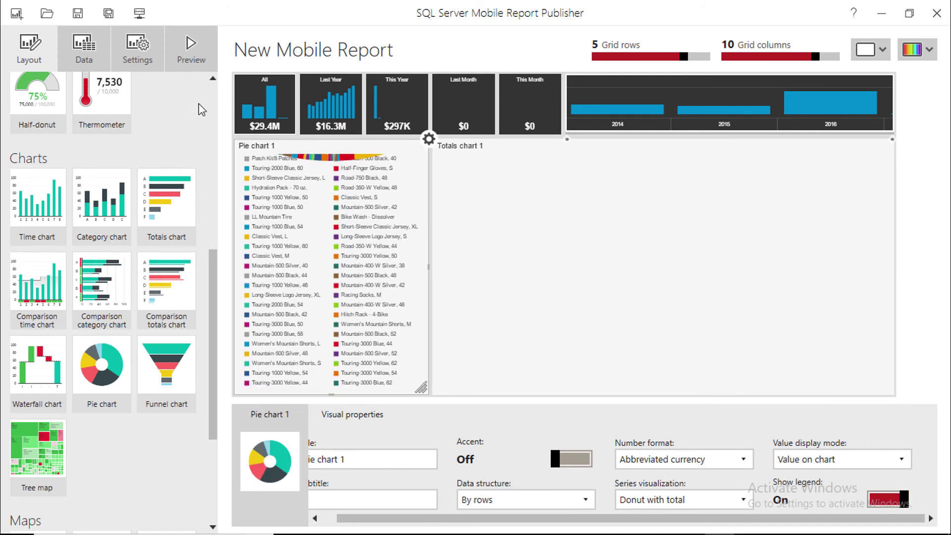
# Step: In Preview, drill the time navigator into 2014 and filter the charts to Jun
pyautogui.click(191, 54)
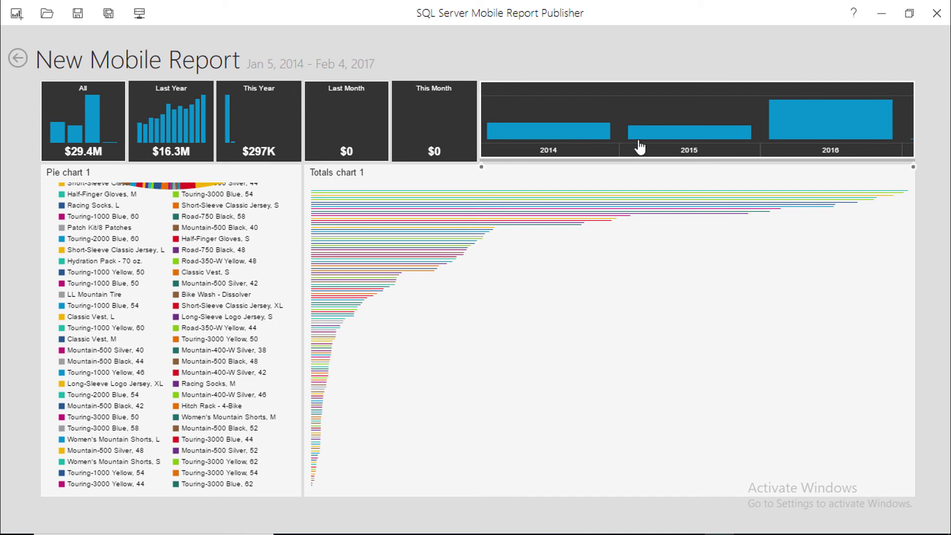
pyautogui.click(548, 139)
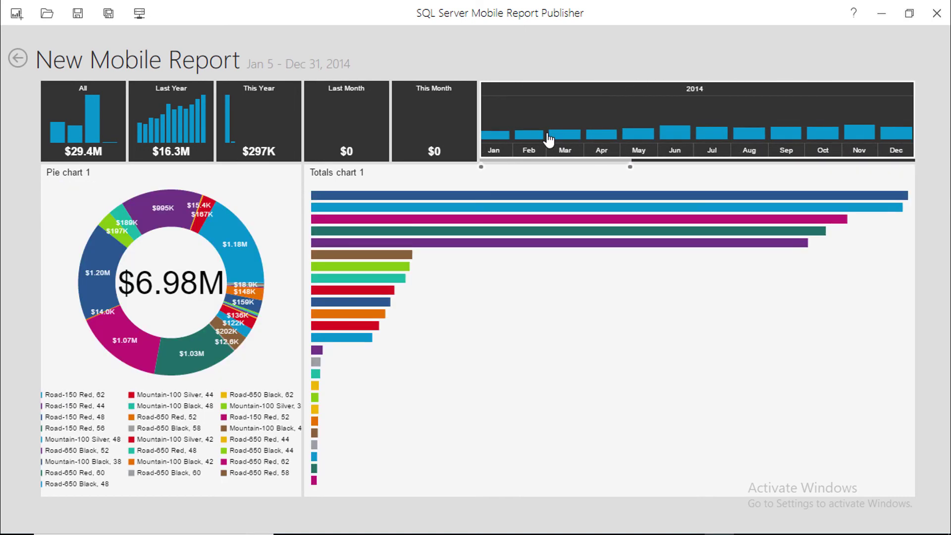
pyautogui.click(530, 146)
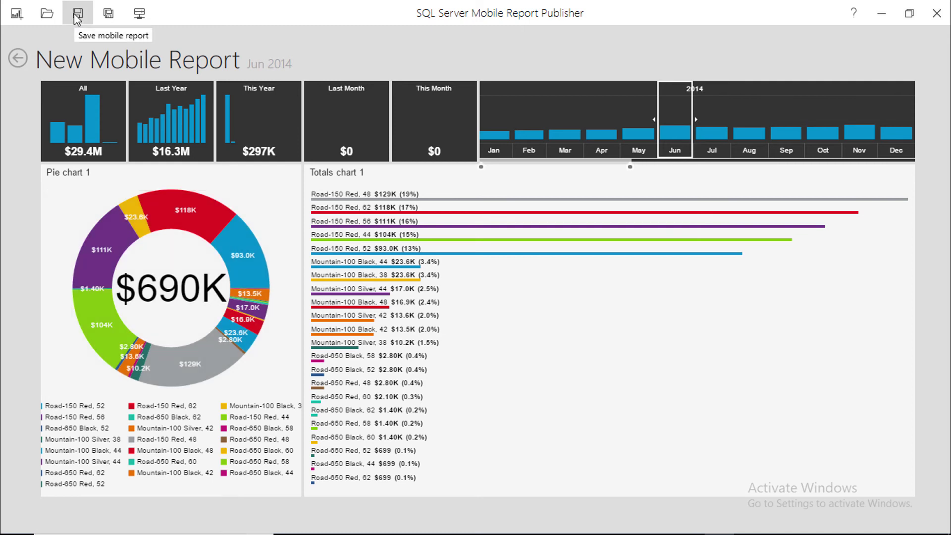
# Step: Save the report to the server as 'Sales Report' in the /DATASET location
pyautogui.click(75, 17)
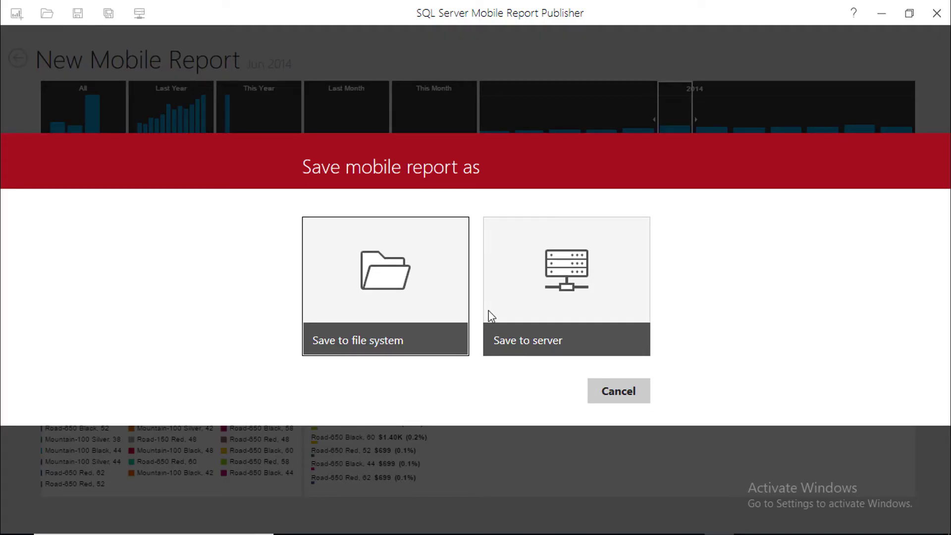
pyautogui.click(567, 274)
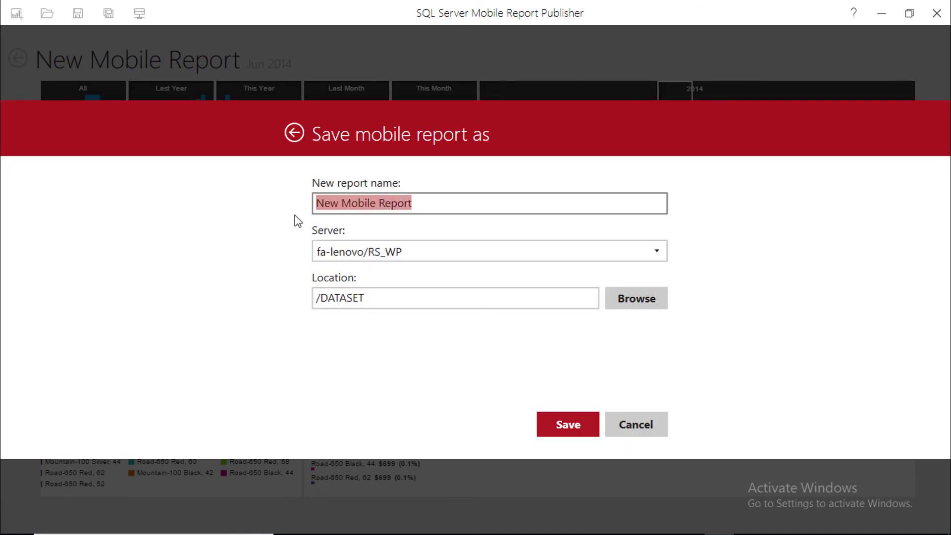
pyautogui.write('Sales')
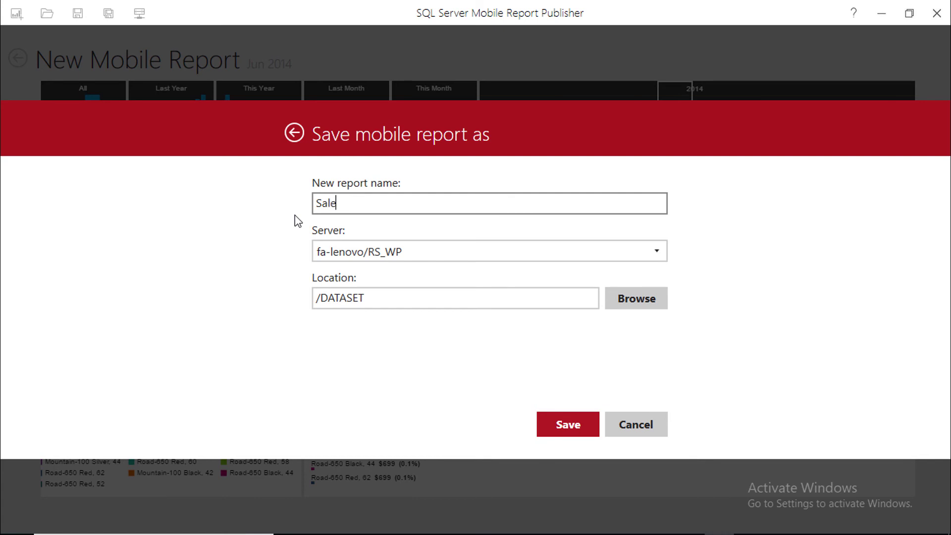
pyautogui.write(' re')
pyautogui.press('BackSpace')
pyautogui.press('BackSpace')
pyautogui.write('Report')
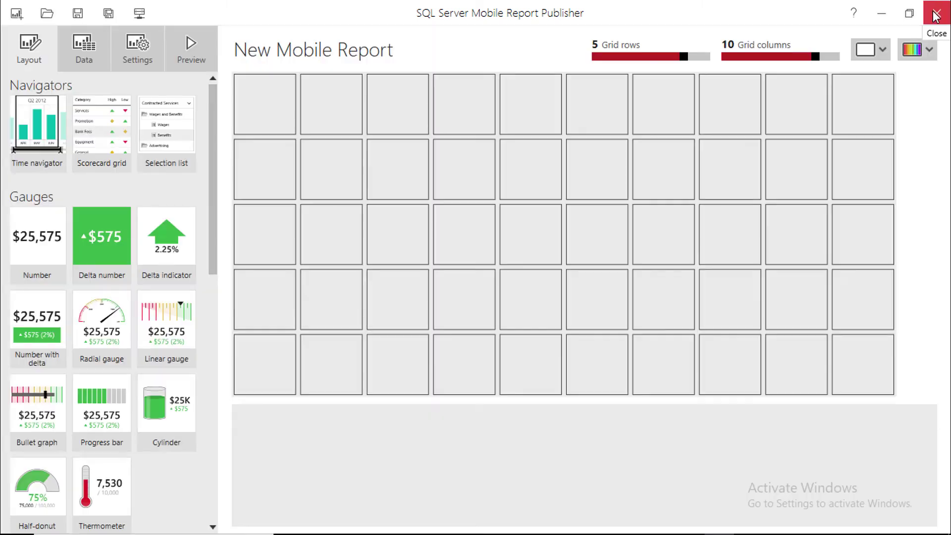
# Step: Close the Publisher, check the portal's REPORTS and DATASET folders, and return to Home
pyautogui.click(937, 16)
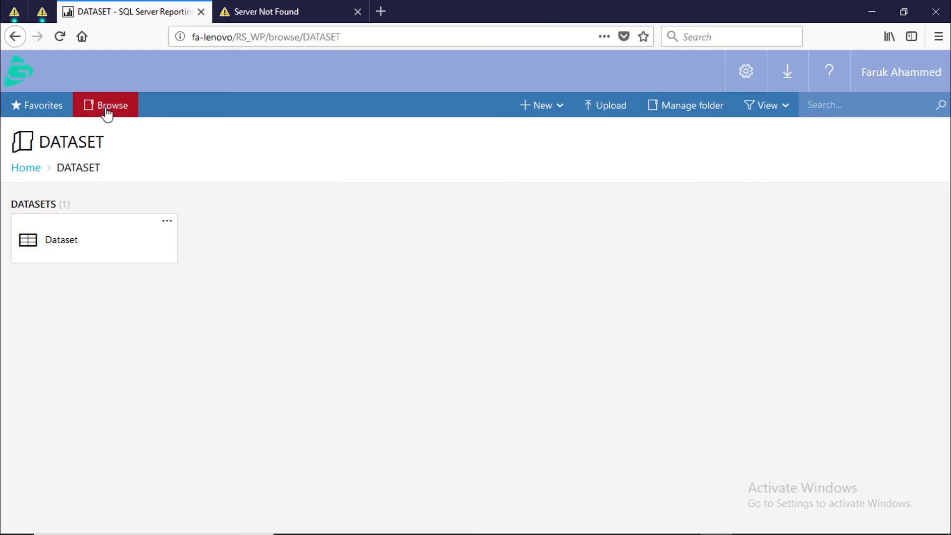
pyautogui.click(106, 110)
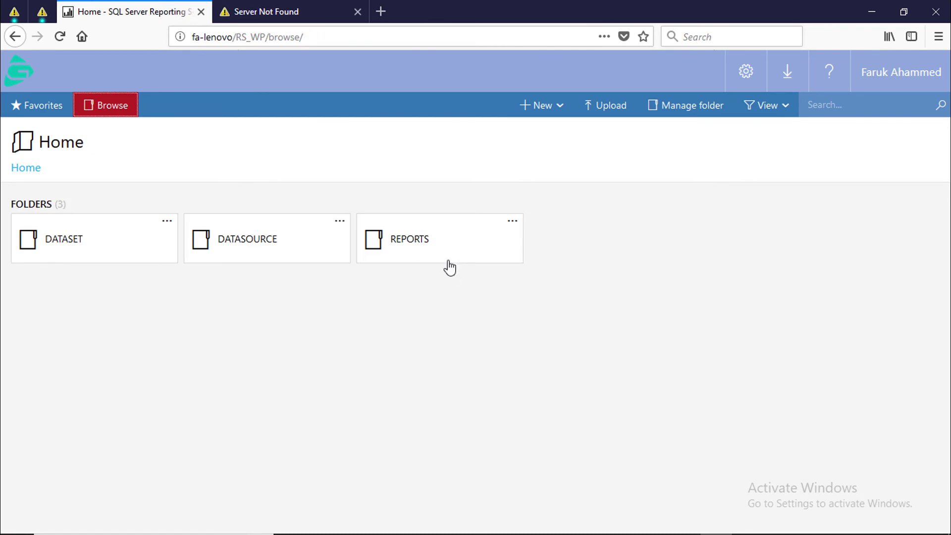
pyautogui.click(444, 255)
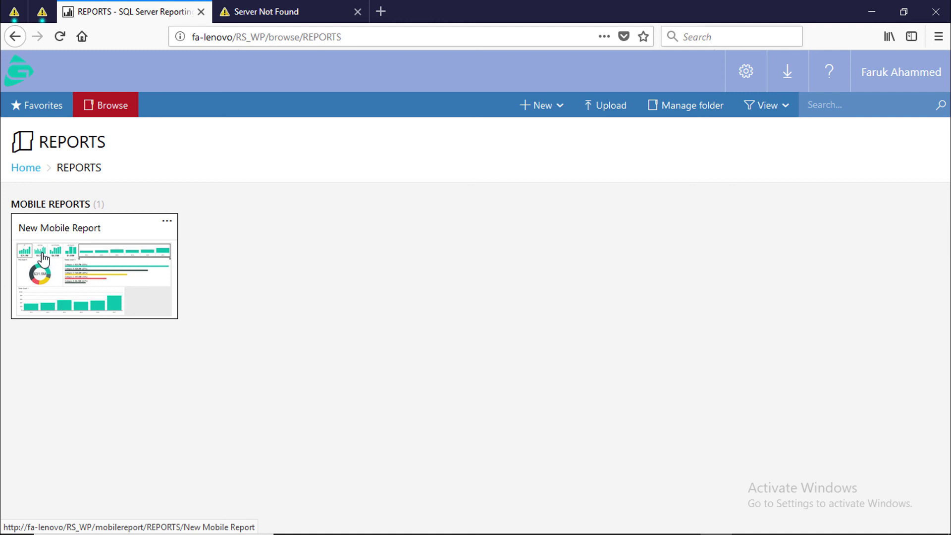
pyautogui.click(27, 170)
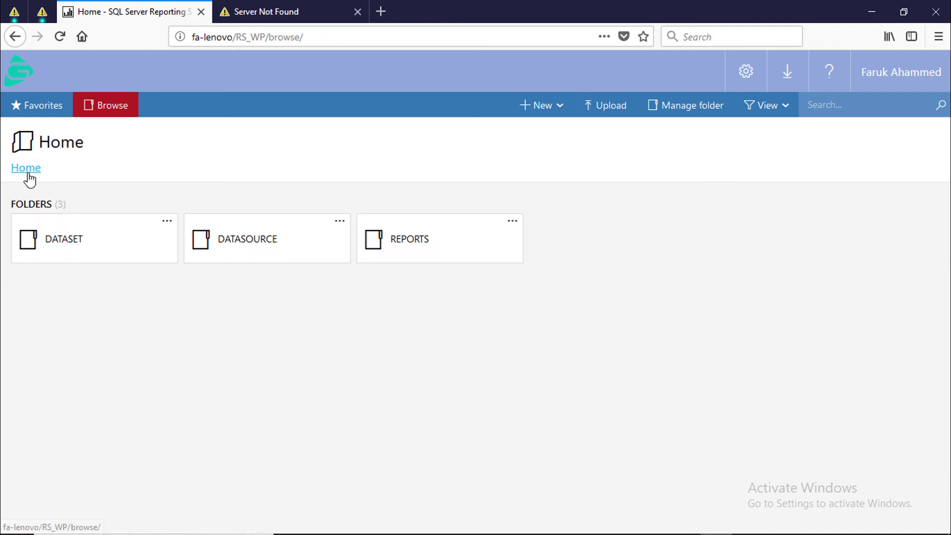
pyautogui.click(69, 227)
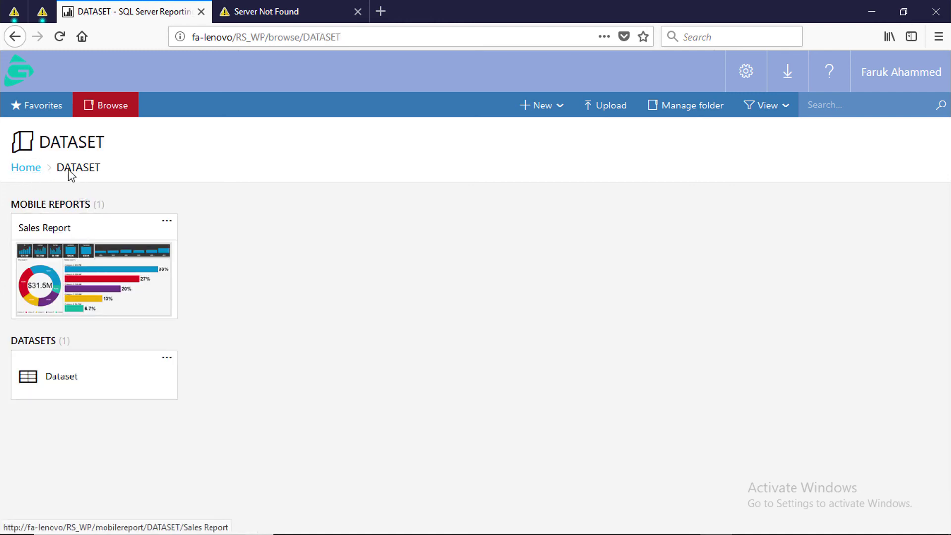
pyautogui.click(127, 286)
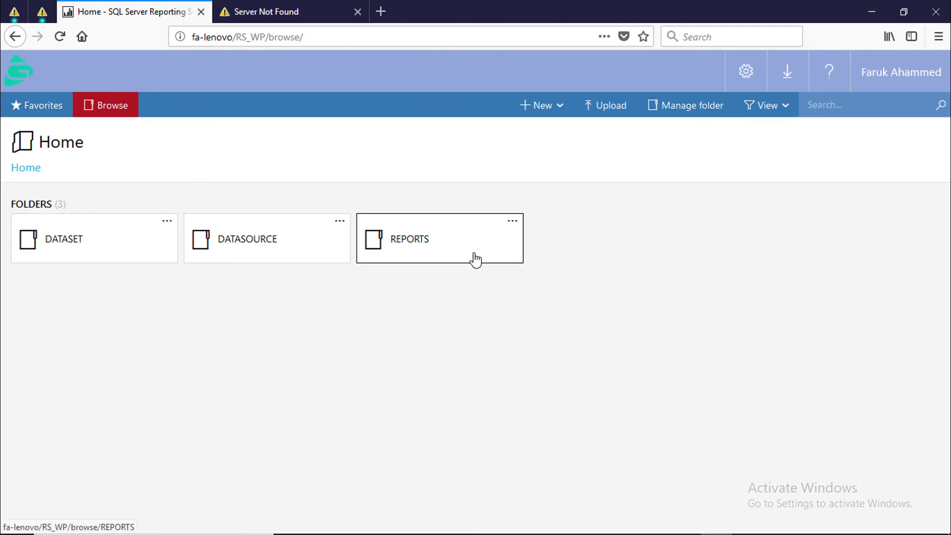
# Step: Use Sales Report's Move action to relocate it from DATASET to the REPORTS folder
pyautogui.click(127, 259)
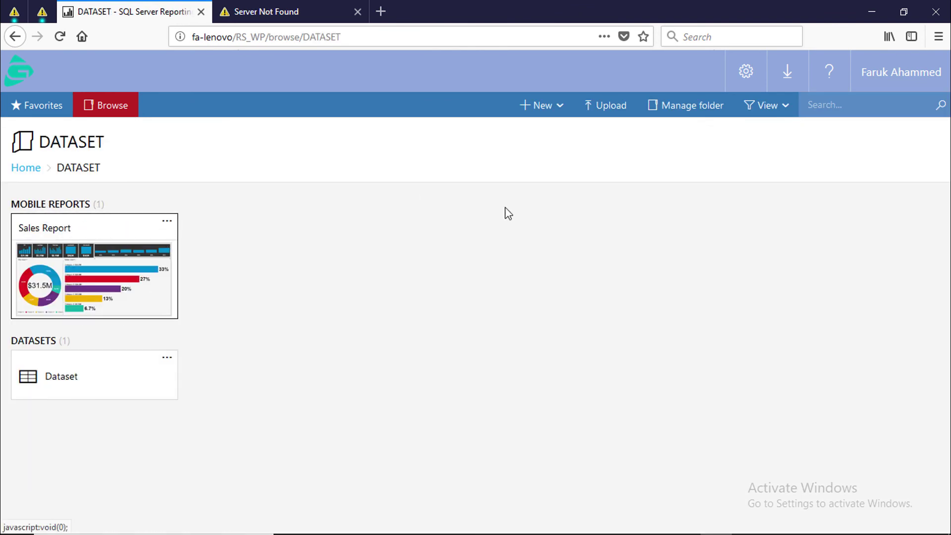
pyautogui.click(167, 222)
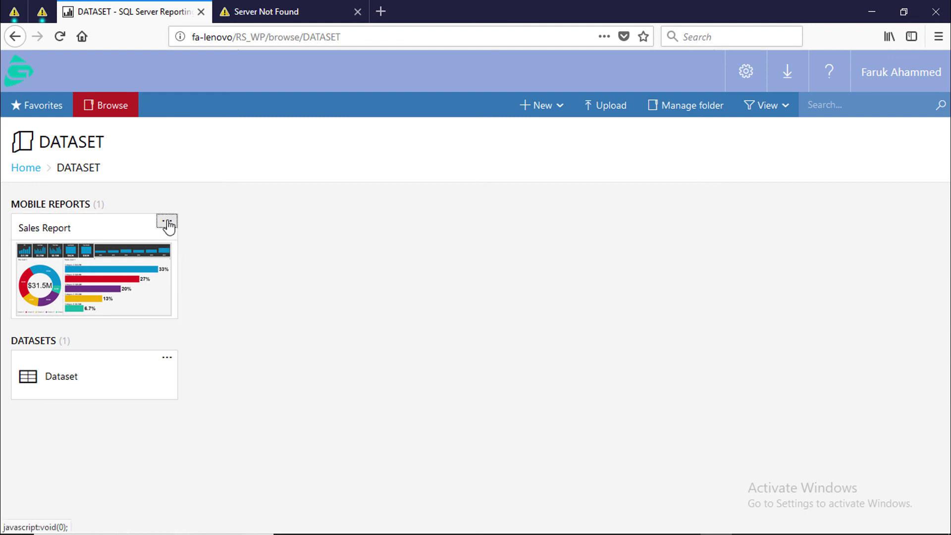
pyautogui.click(201, 259)
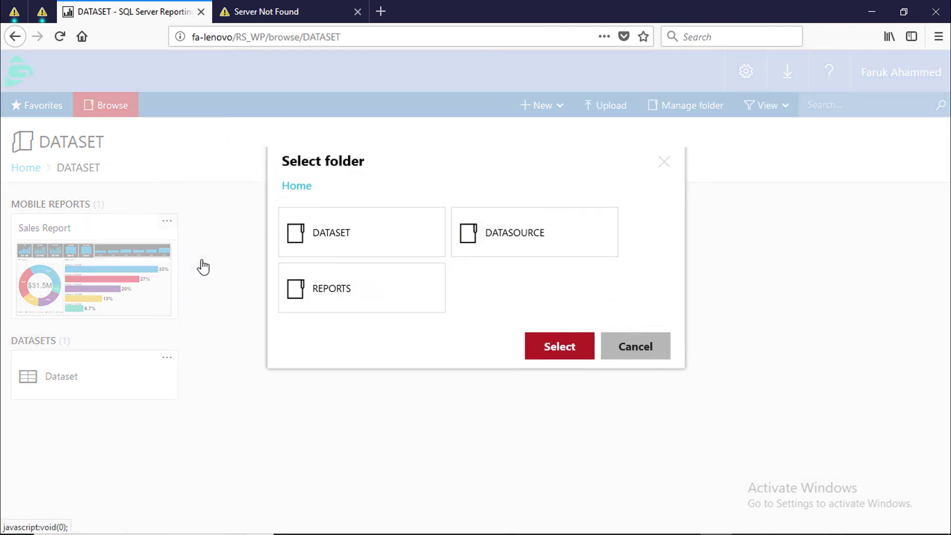
pyautogui.click(345, 304)
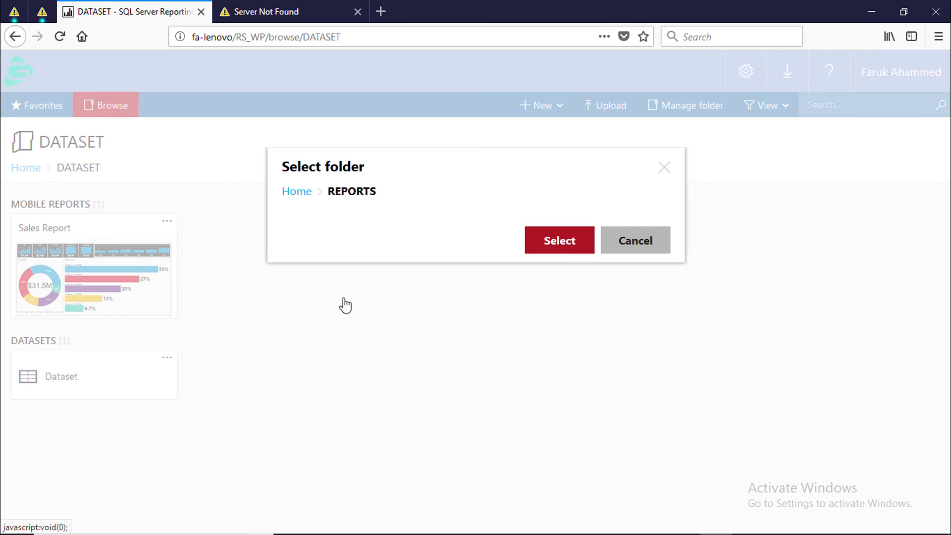
pyautogui.click(562, 241)
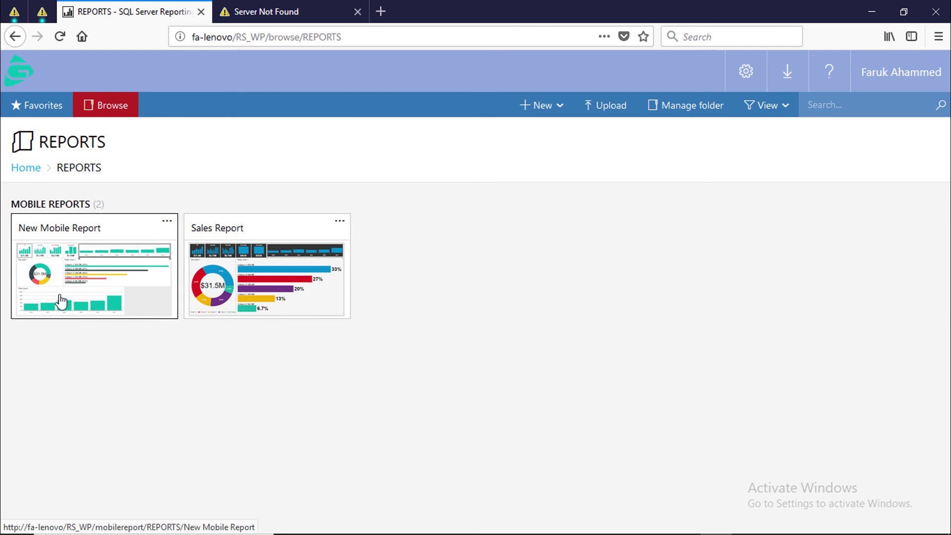
# Step: Delete the New Mobile Report tile from REPORTS and confirm the deletion
pyautogui.click(167, 222)
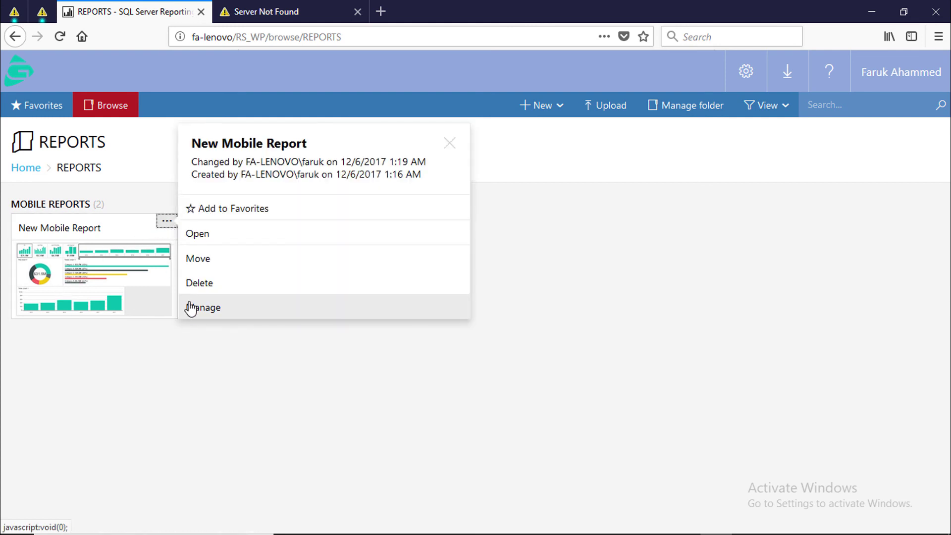
pyautogui.click(198, 288)
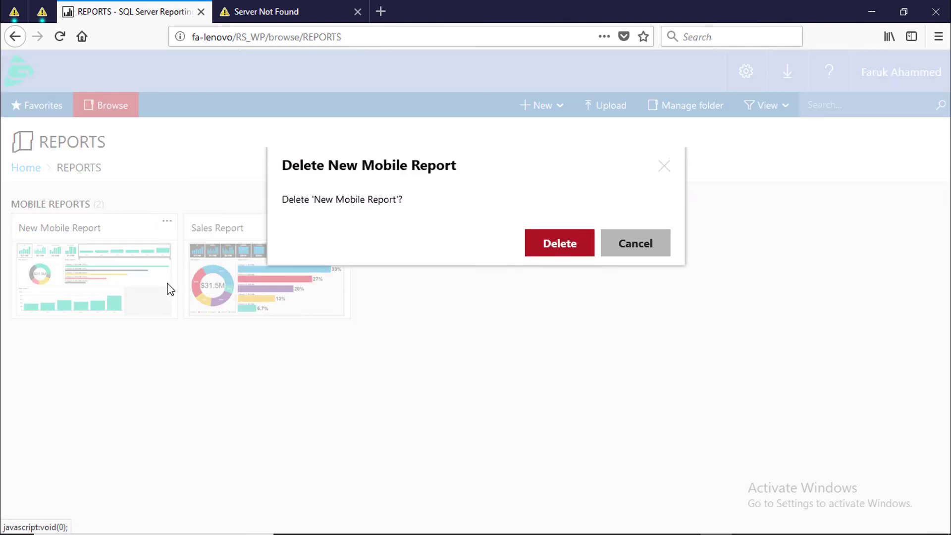
pyautogui.click(557, 245)
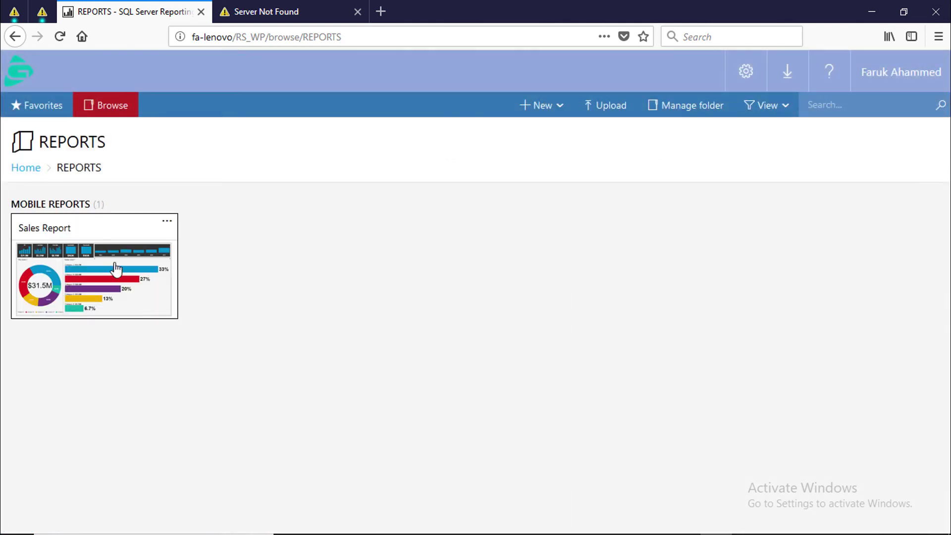
# Step: Mark Sales Report as a favourite, then open its tile from the Favorites page
pyautogui.click(168, 224)
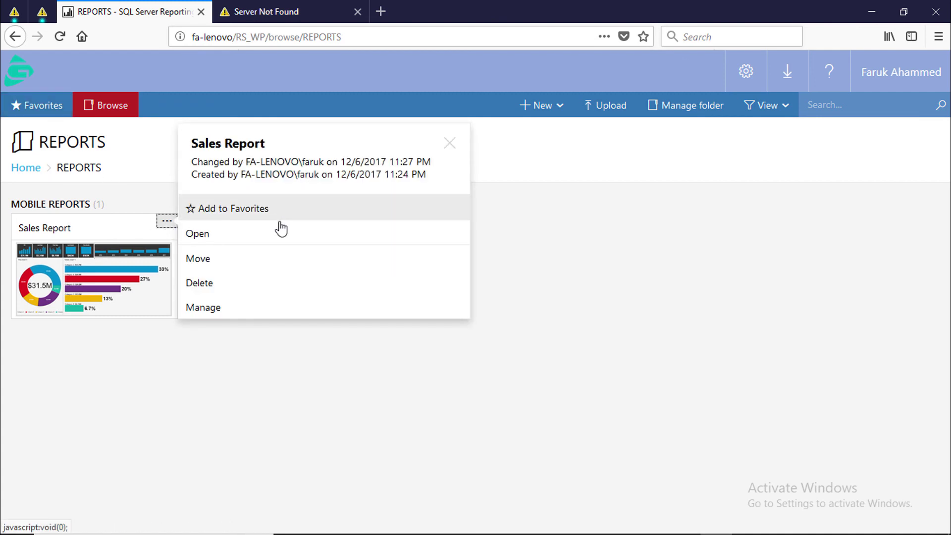
pyautogui.click(231, 216)
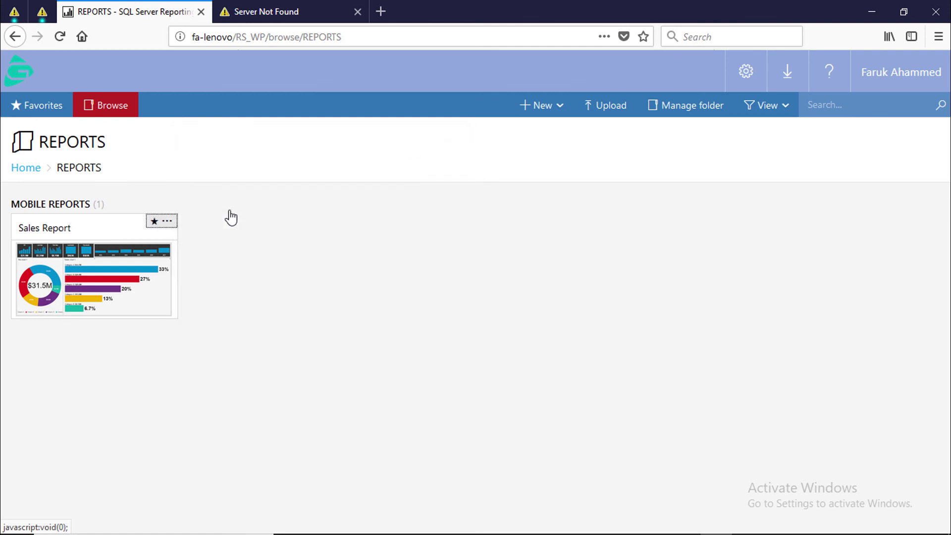
pyautogui.click(16, 102)
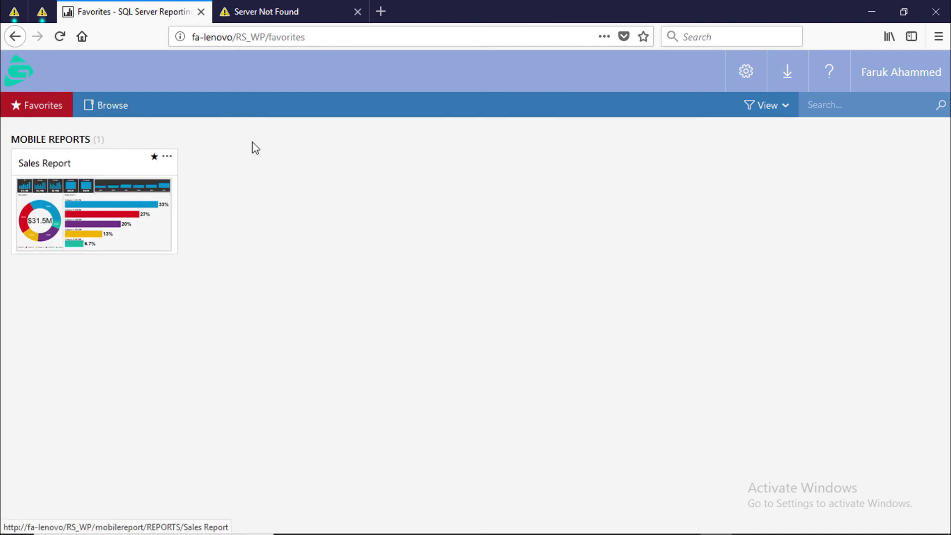
pyautogui.click(106, 211)
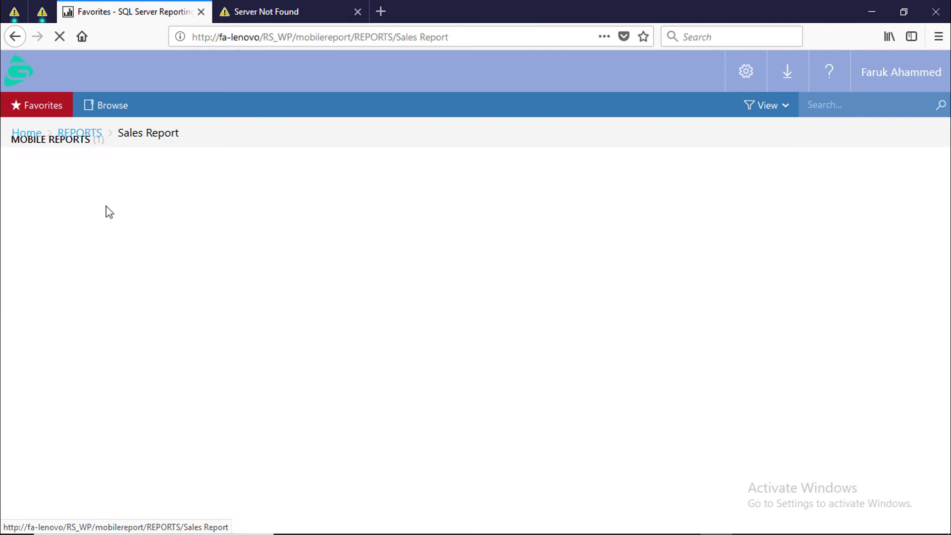